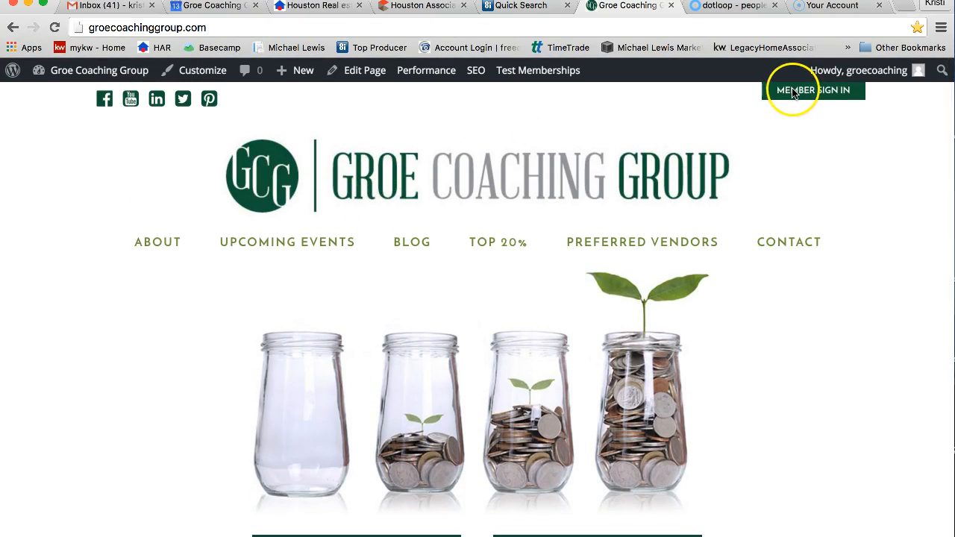
# - Enter the Member Portal and expand the Transaction Coordination submenu in the sidebar
pyautogui.click(812, 94)
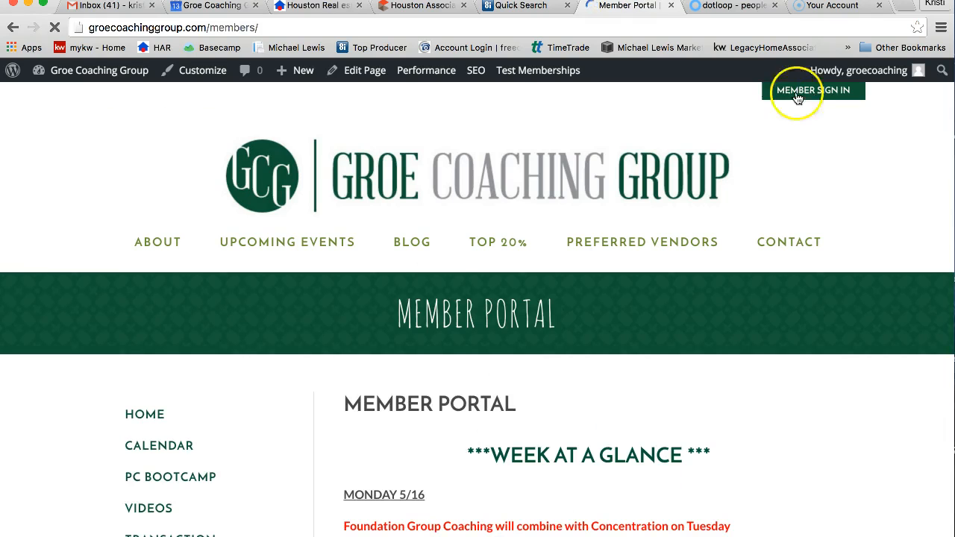
pyautogui.scroll(-2, 244, 370)
pyautogui.scroll(-1, 244, 373)
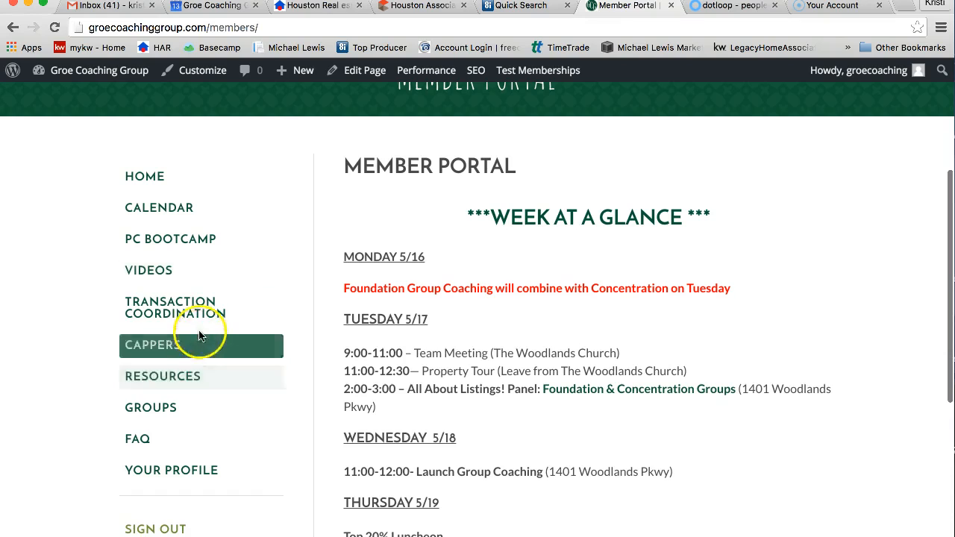
pyautogui.moveTo(200, 320)
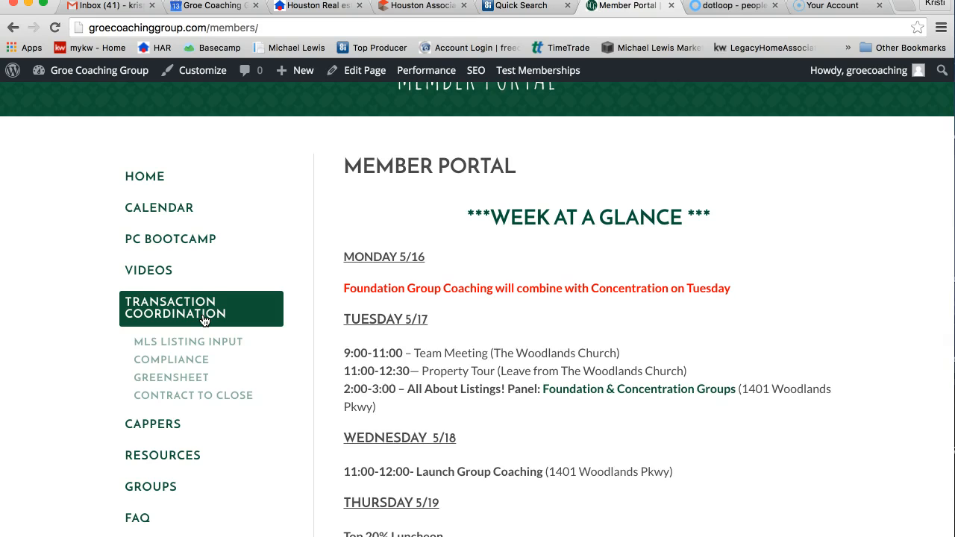
# - View the empty Contract to Close request form, then return to the dotloop Mock Buyer search
pyautogui.click(224, 397)
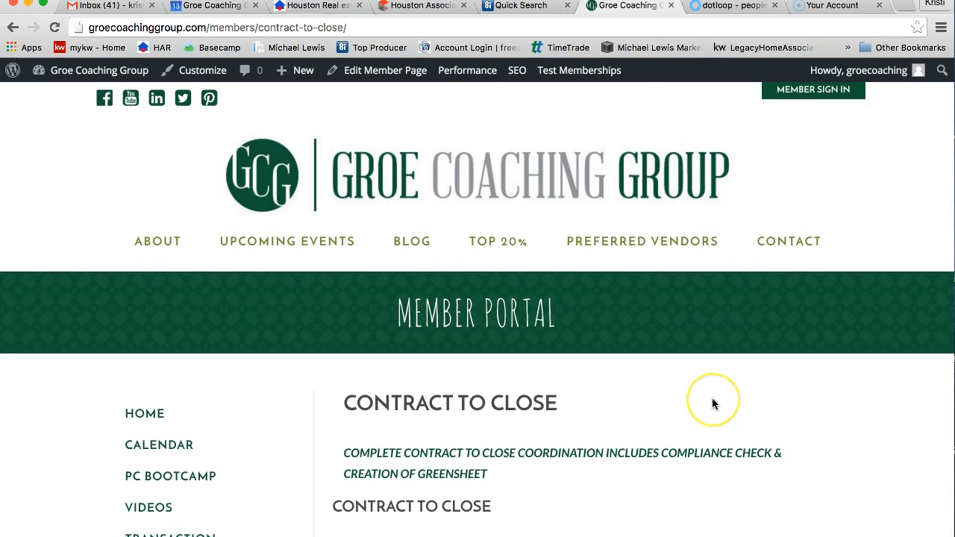
pyautogui.scroll(-5, 713, 404)
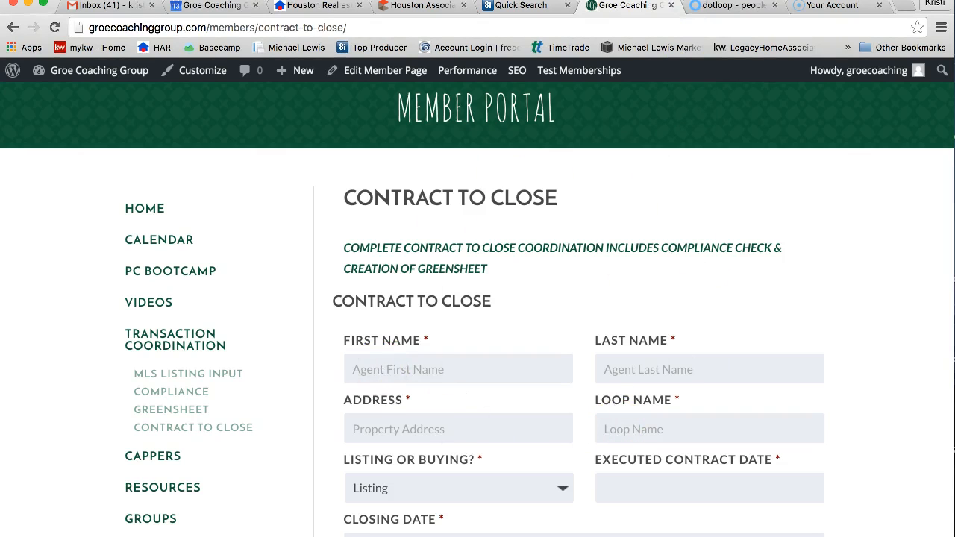
pyautogui.click(702, 11)
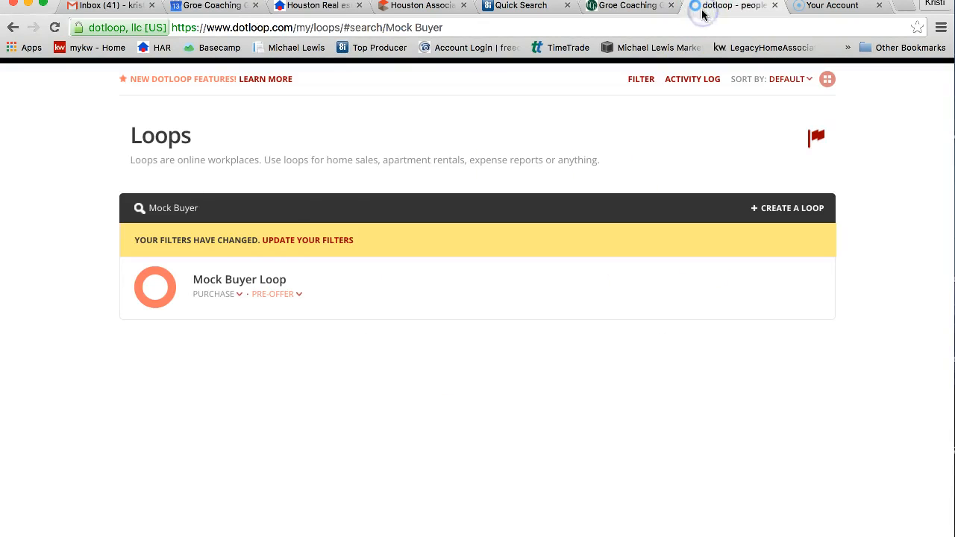
# - Open the Mock Buyer Loop, browse its purchase documents, then reveal the desktop
pyautogui.click(228, 281)
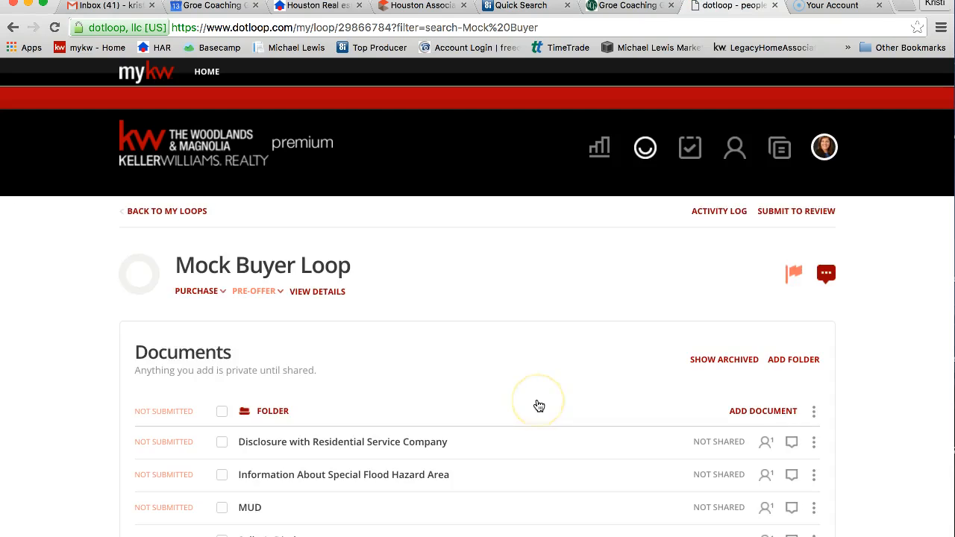
pyautogui.scroll(-5, 537, 403)
pyautogui.scroll(-1, 539, 405)
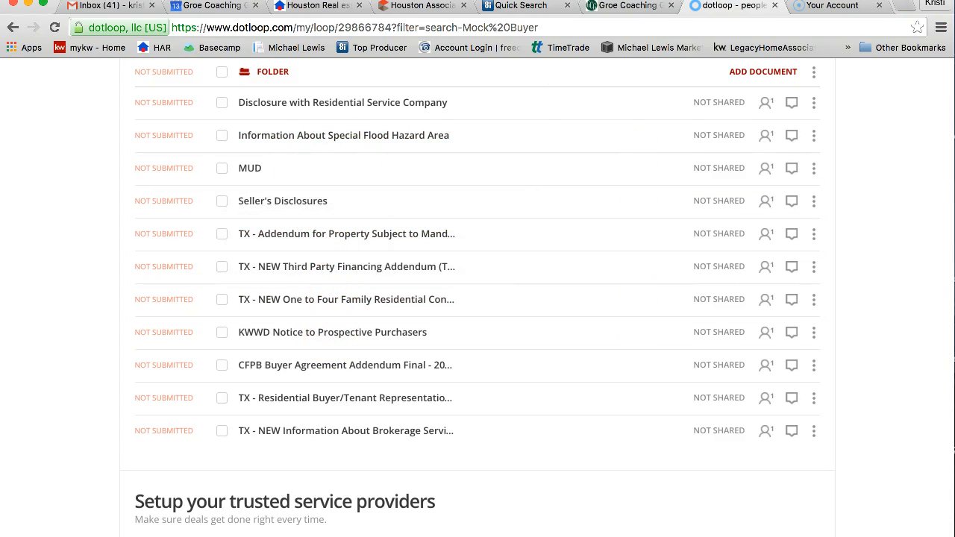
pyautogui.press('F11')
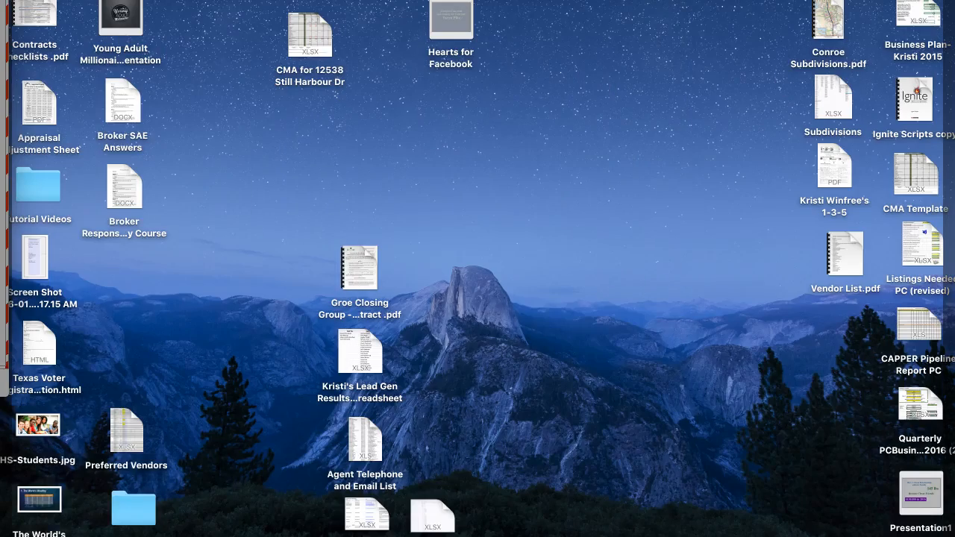
# - Open Contracts Checklists.pdf in Preview and view page 2's buyer purchase and closing checklist
pyautogui.doubleClick(15, 11)
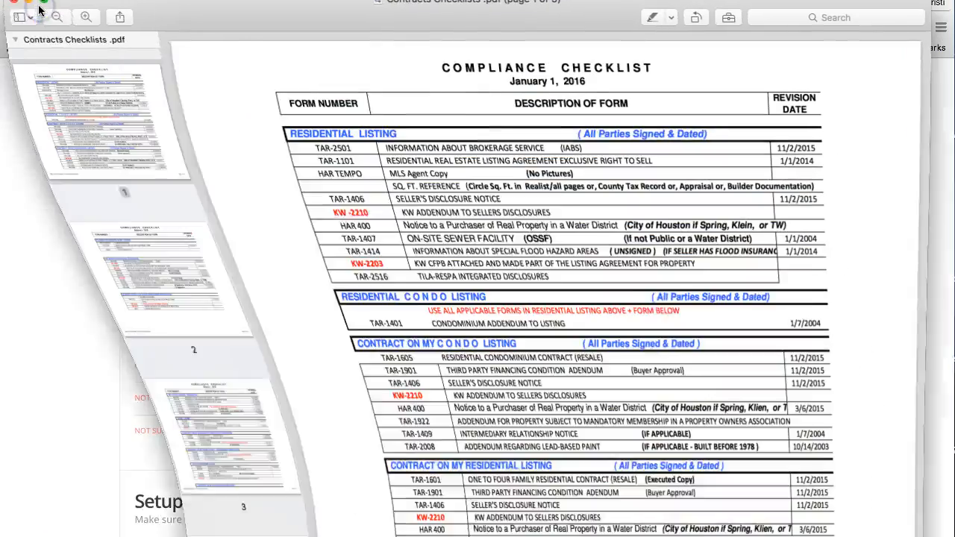
pyautogui.scroll(-10, 447, 273)
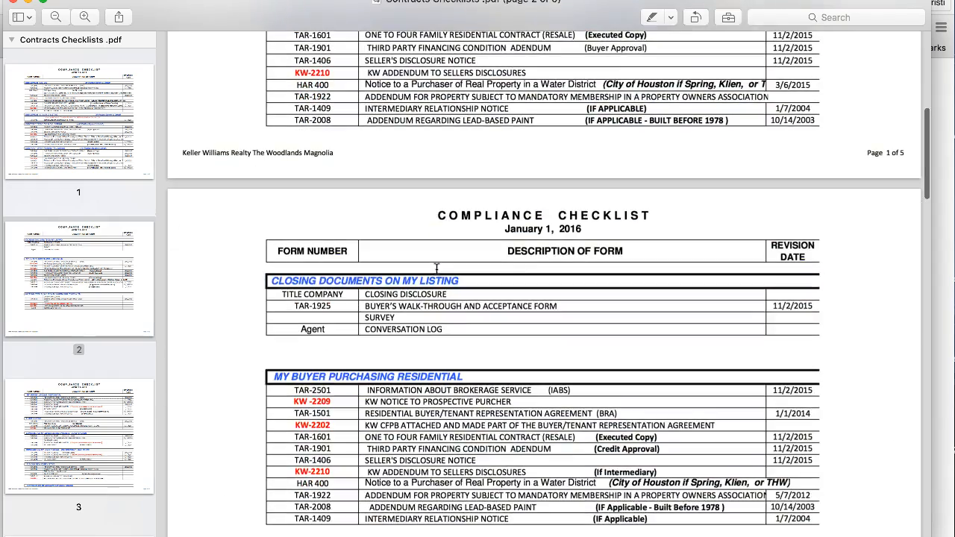
pyautogui.scroll(-5, 436, 267)
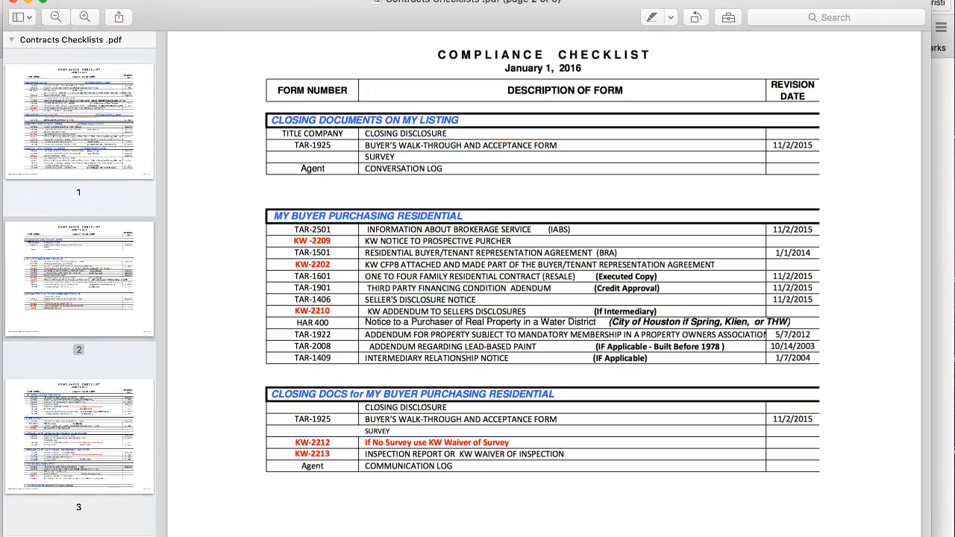
pyautogui.hotkey('ctrl', 'Up')
# - Bring dotloop forward and review the Mock Buyer Loop's folder and eleven unsubmitted documents
pyautogui.click(267, 202)
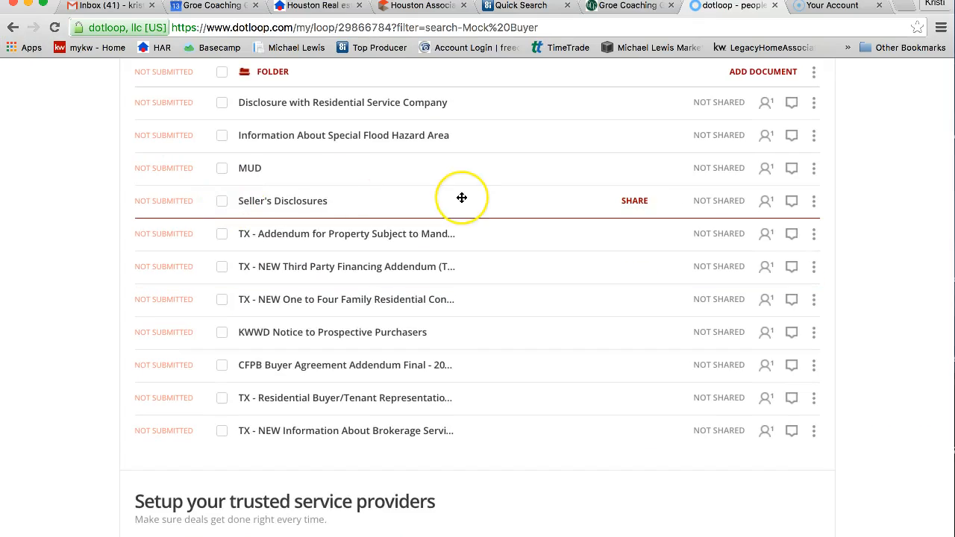
pyautogui.scroll(-2, 462, 198)
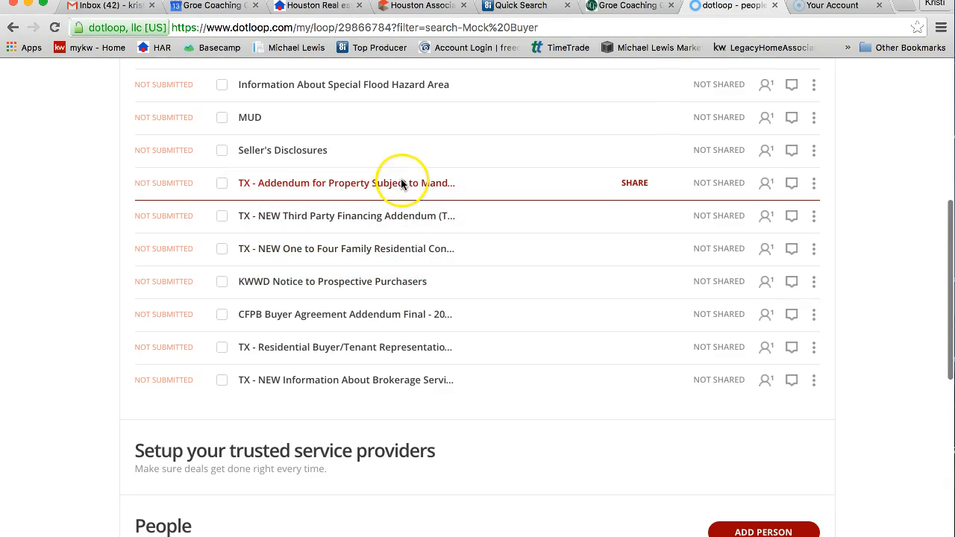
pyautogui.scroll(3, 390, 175)
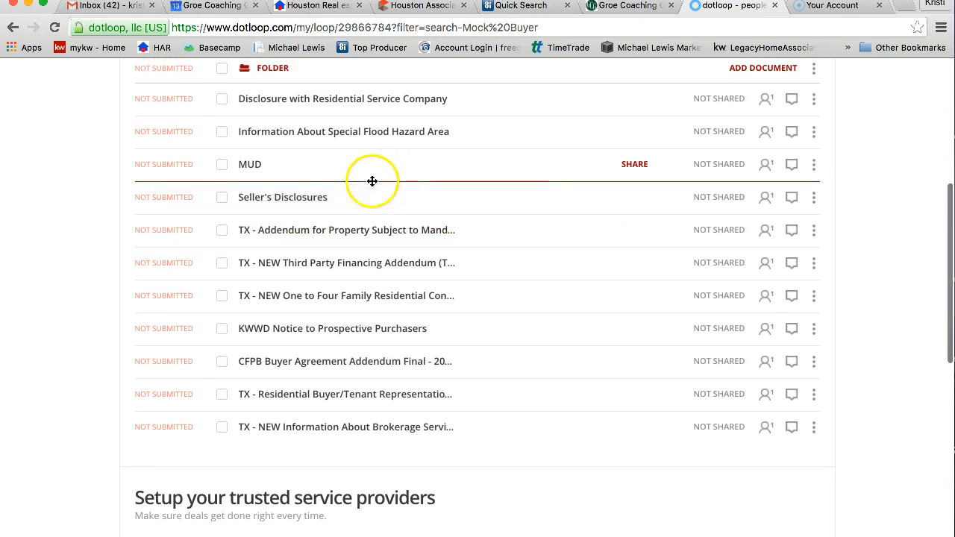
pyautogui.scroll(3, 302, 146)
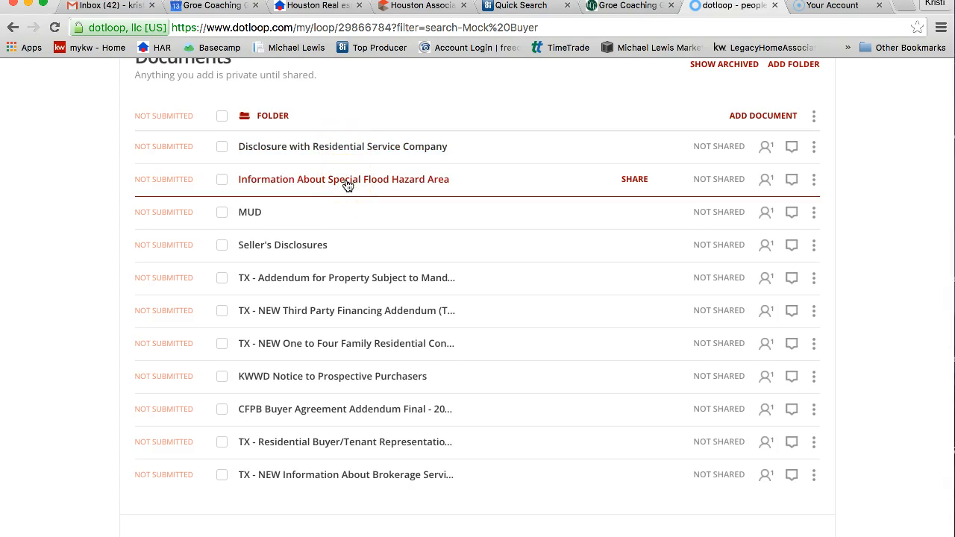
# - Select all the loop's documents and inspect the other broker and second buyer signature fields
pyautogui.click(222, 116)
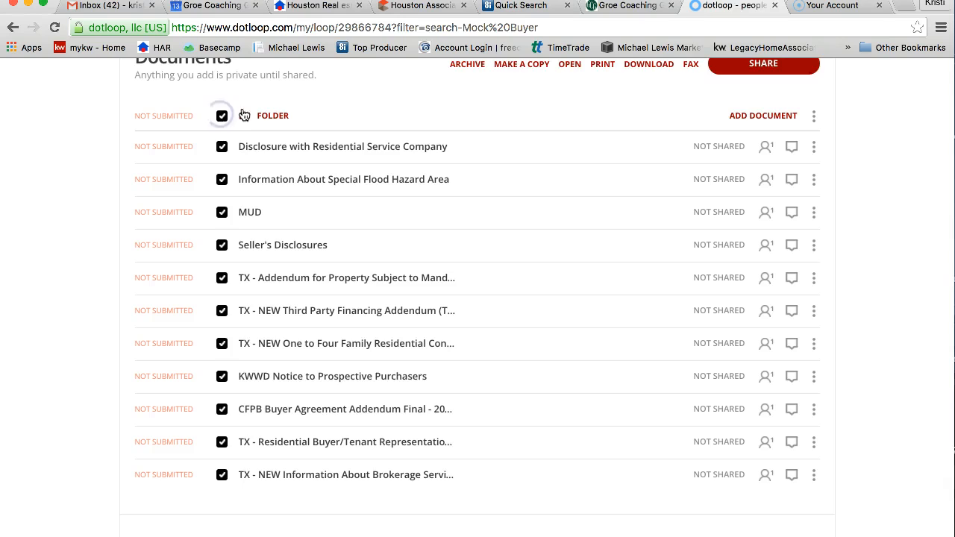
pyautogui.scroll(1, 462, 135)
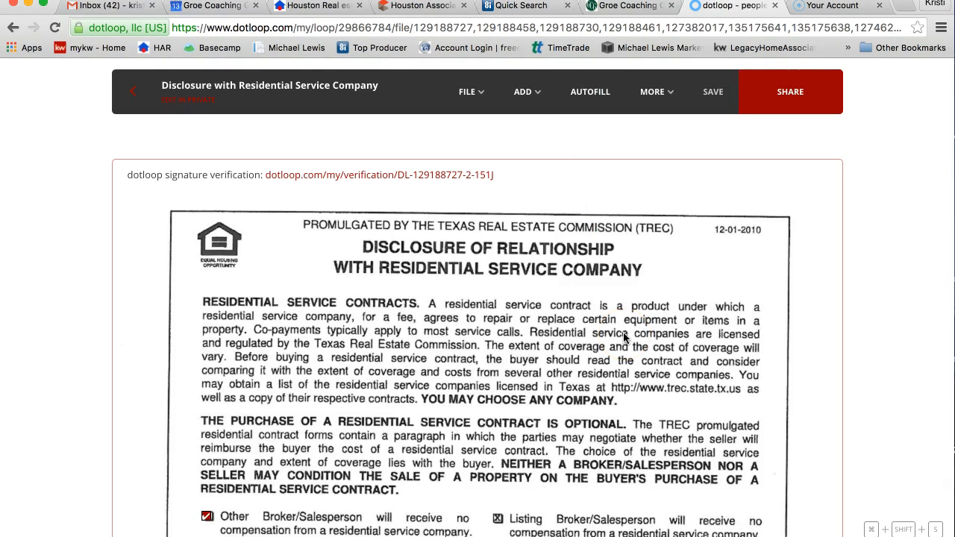
pyautogui.scroll(-6, 624, 337)
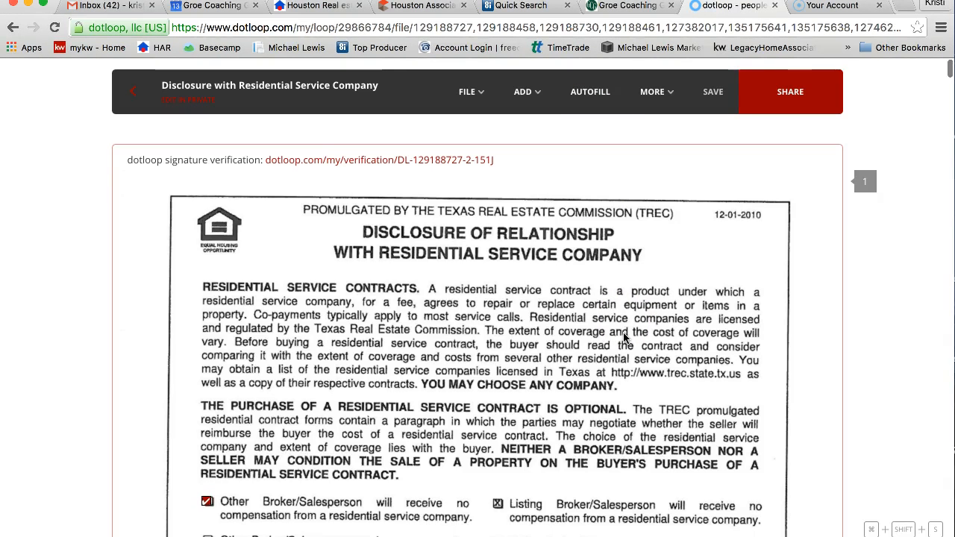
pyautogui.scroll(-3, 624, 337)
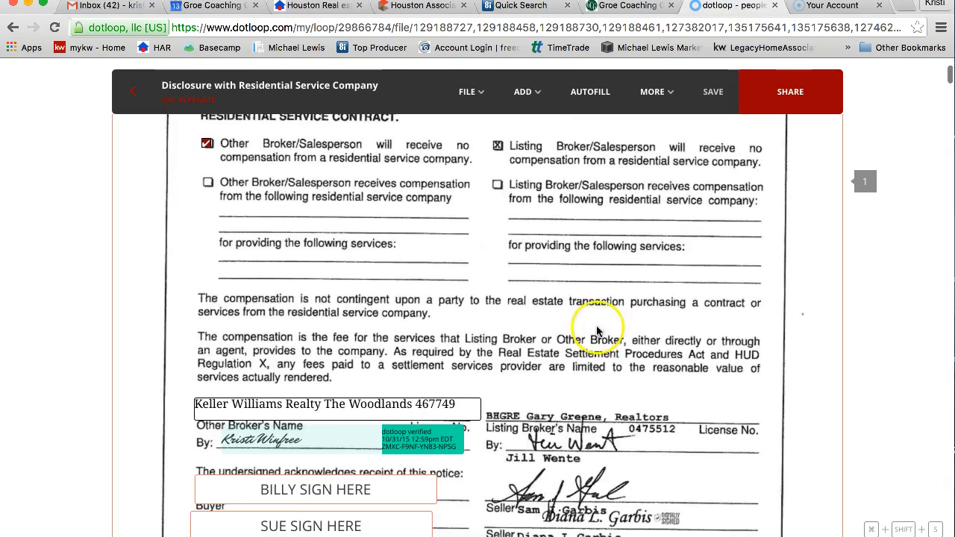
pyautogui.scroll(-3, 256, 288)
pyautogui.click(426, 337)
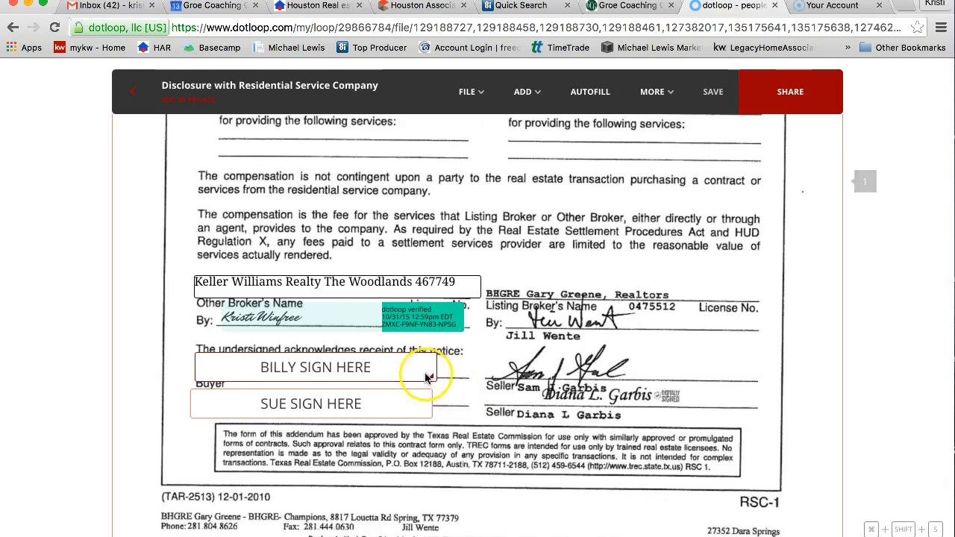
pyautogui.click(426, 400)
pyautogui.click(444, 400)
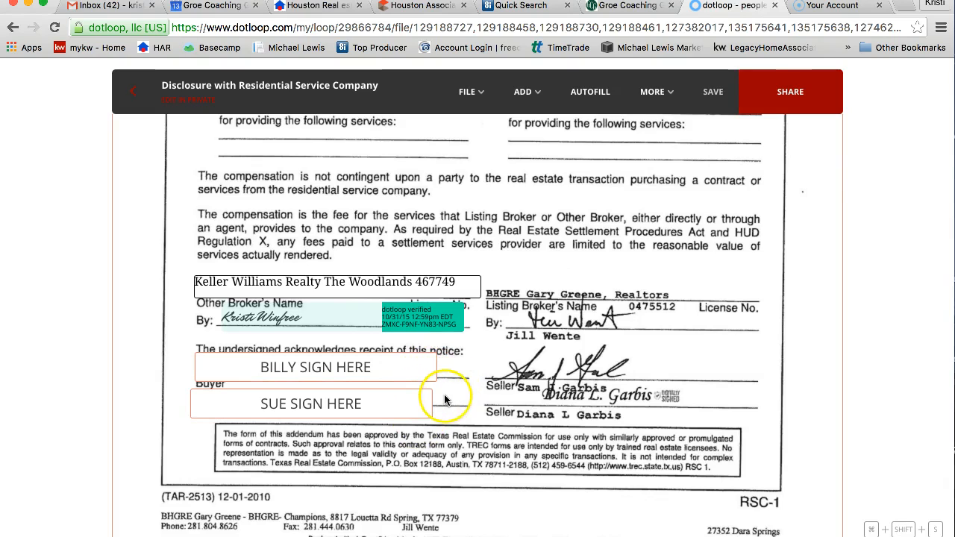
pyautogui.click(383, 405)
# - Read through the remaining forms down to the Information About Brokerage Services page dated 04/28/2016
pyautogui.scroll(-5, 400, 420)
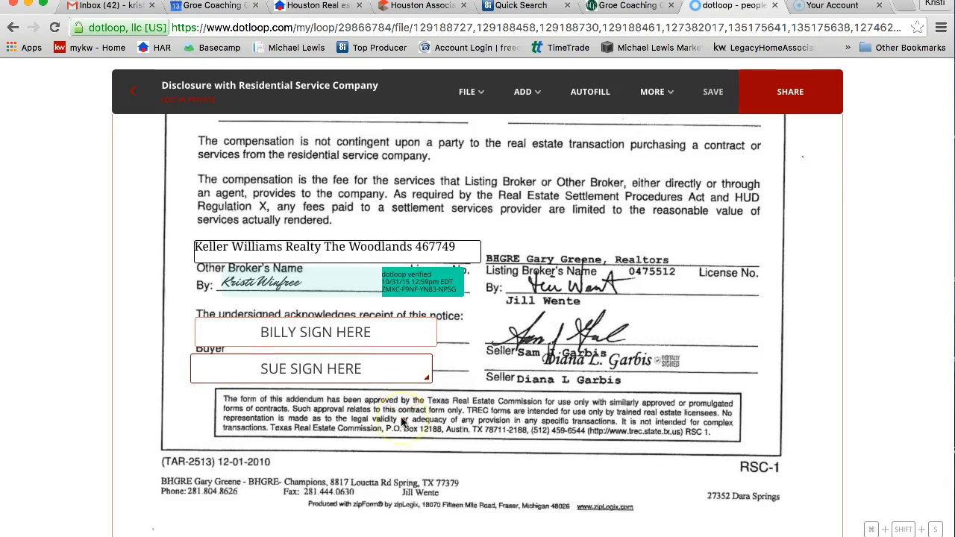
pyautogui.scroll(-15, 401, 423)
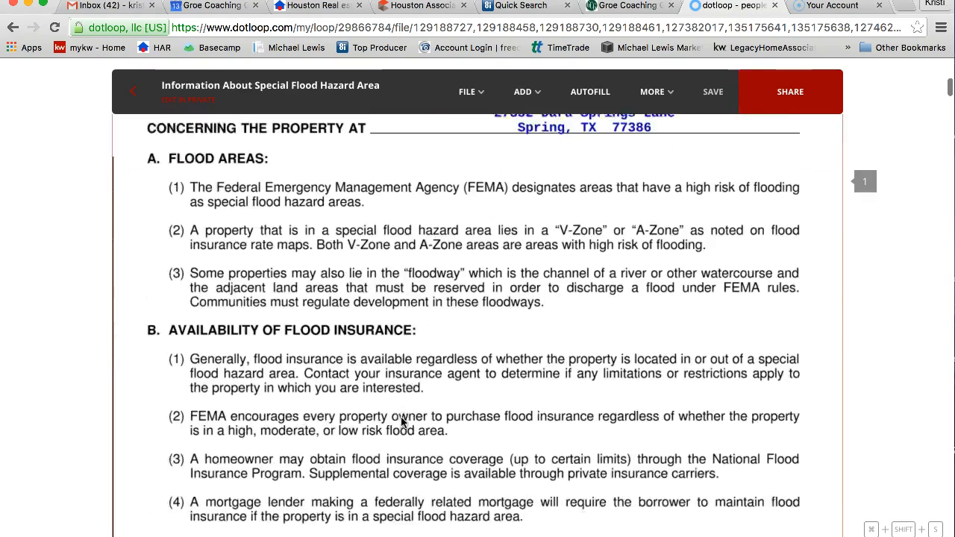
pyautogui.scroll(-15, 401, 422)
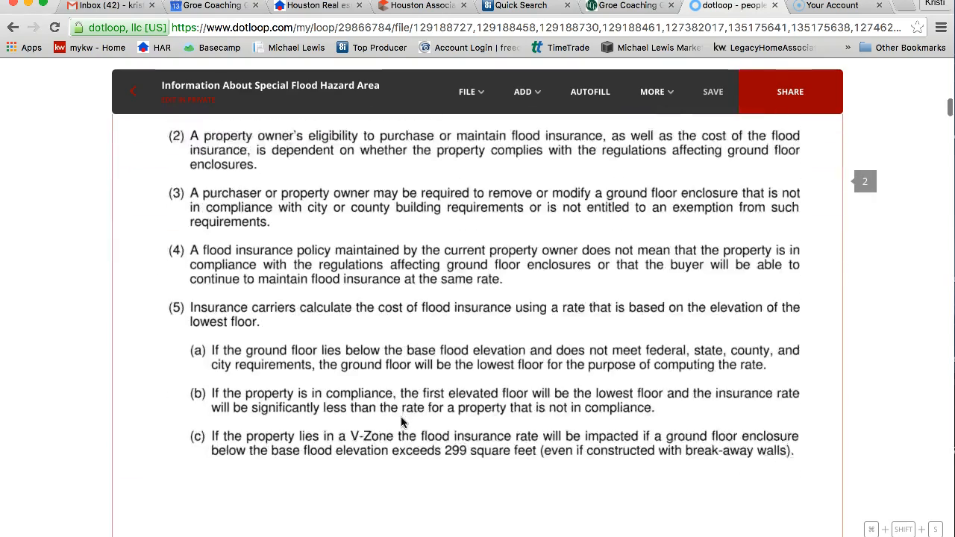
pyautogui.scroll(-4, 401, 422)
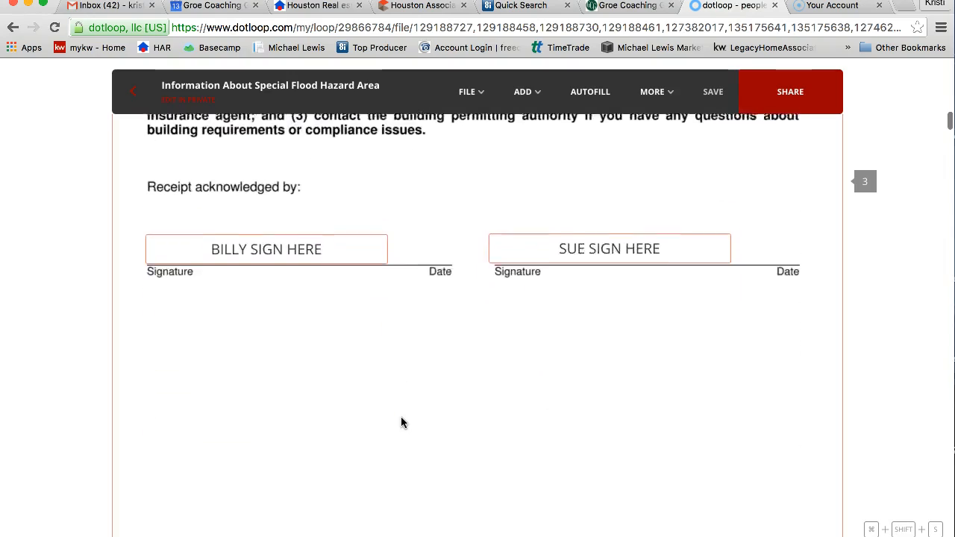
pyautogui.scroll(-15, 401, 423)
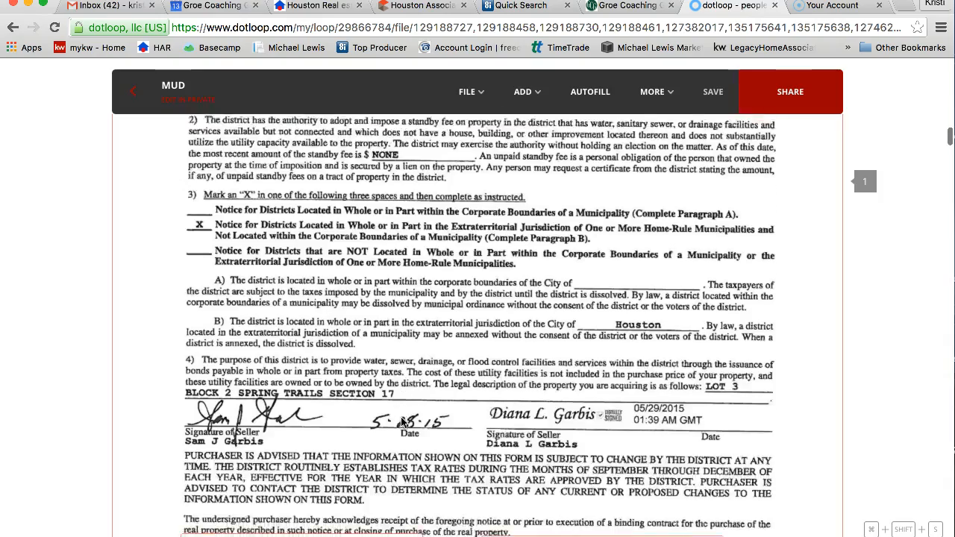
pyautogui.scroll(-15, 400, 422)
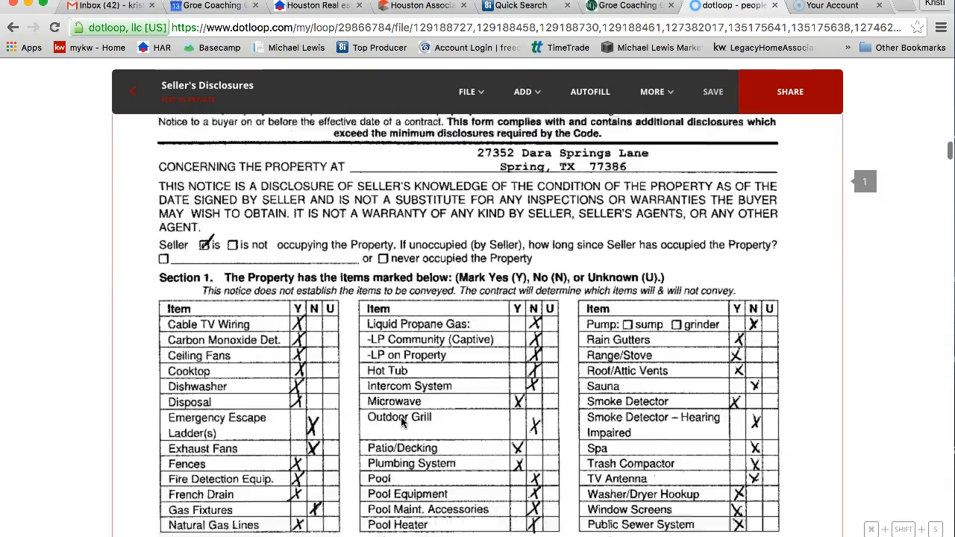
pyautogui.scroll(-10, 401, 423)
pyautogui.scroll(-5, 401, 422)
pyautogui.scroll(-5, 400, 422)
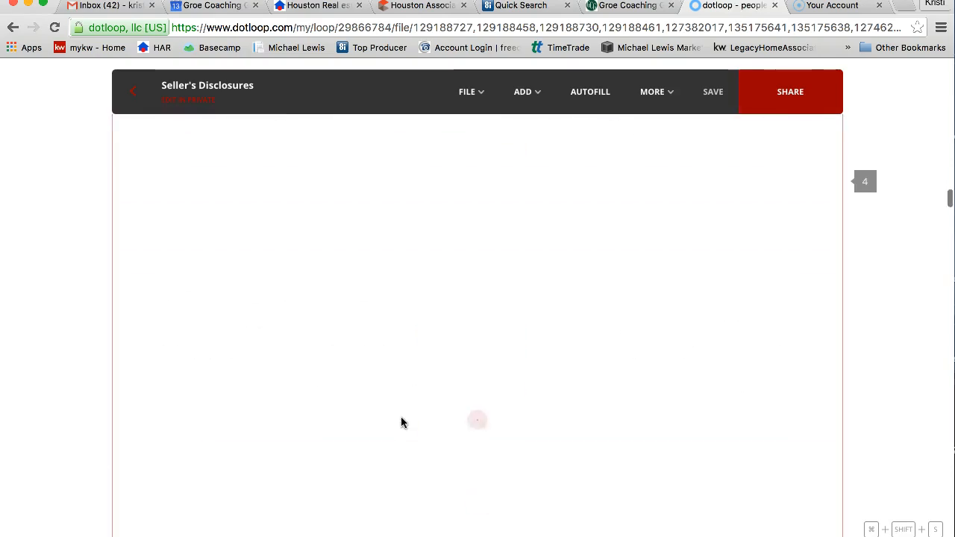
pyautogui.scroll(-5, 401, 422)
pyautogui.scroll(-15, 401, 422)
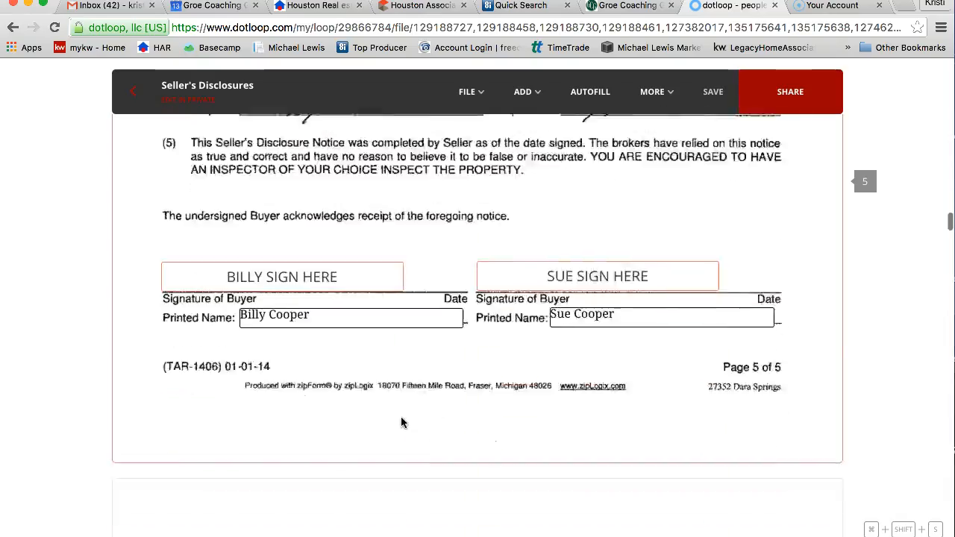
pyautogui.scroll(-15, 401, 422)
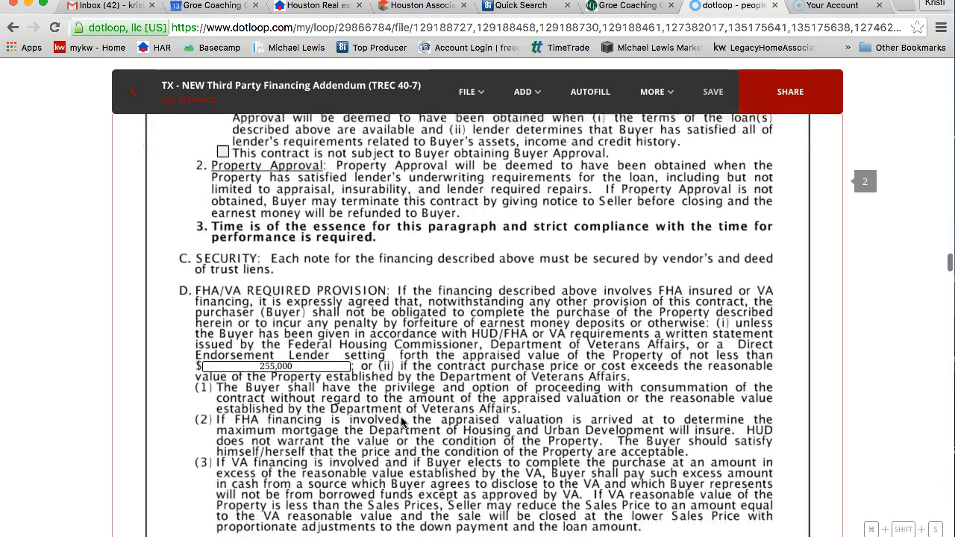
pyautogui.scroll(-8, 400, 423)
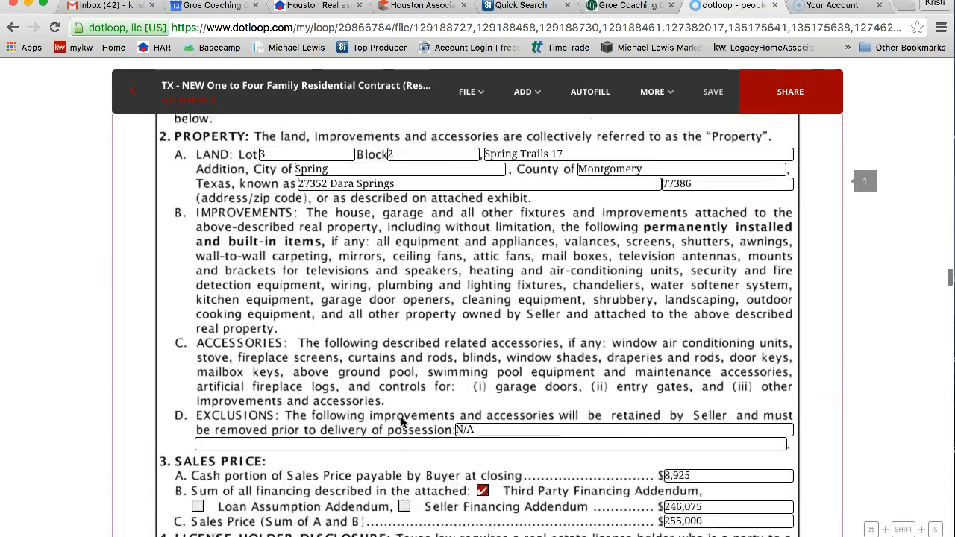
pyautogui.scroll(-4, 400, 422)
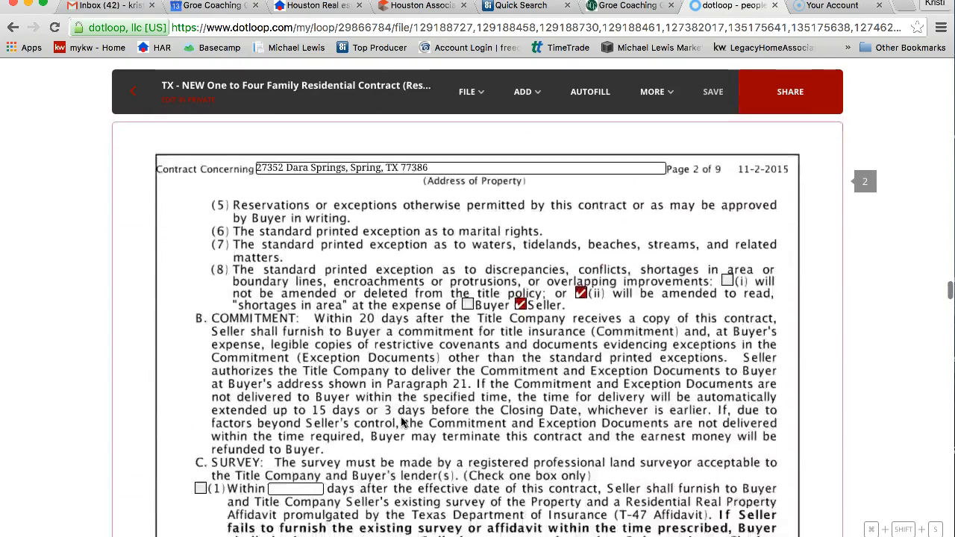
pyautogui.scroll(-15, 400, 422)
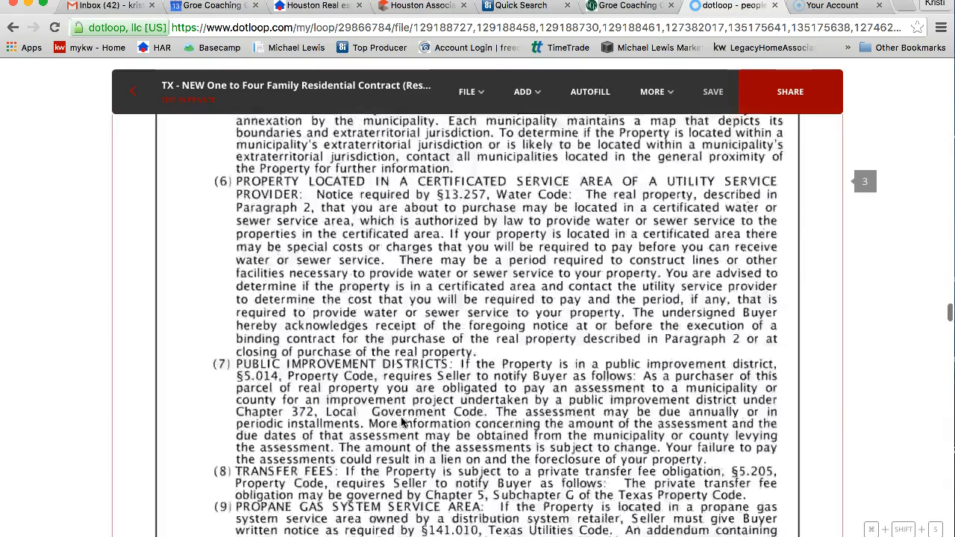
pyautogui.scroll(-15, 401, 423)
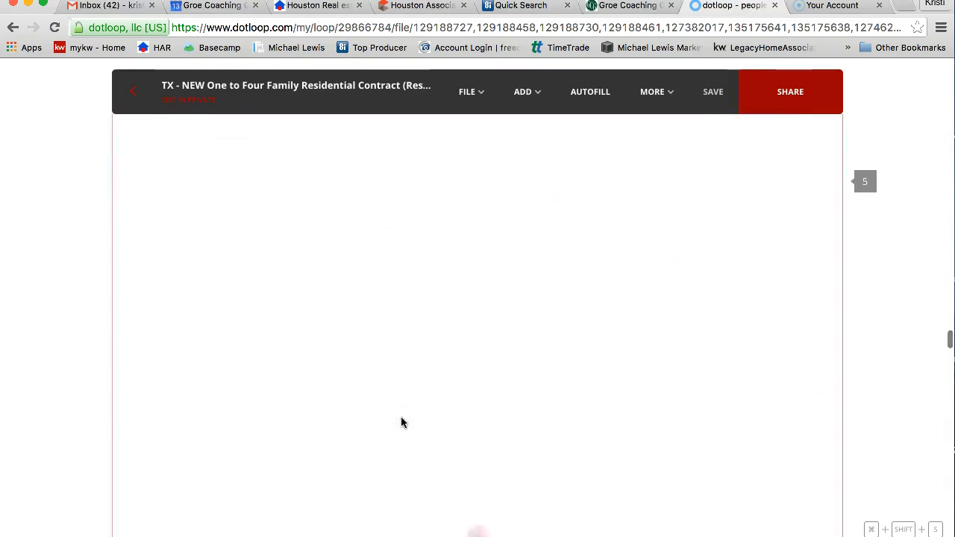
pyautogui.scroll(-20, 402, 422)
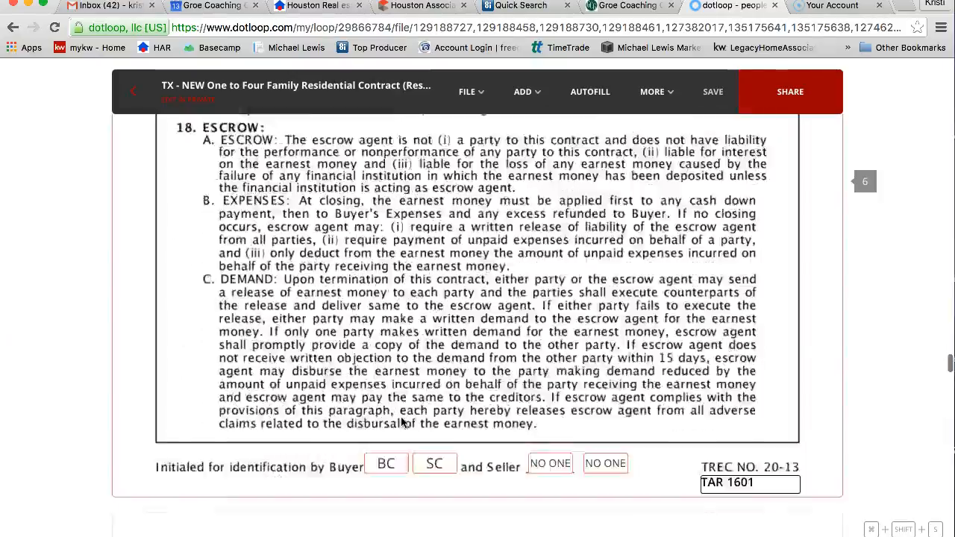
pyautogui.scroll(-4, 401, 422)
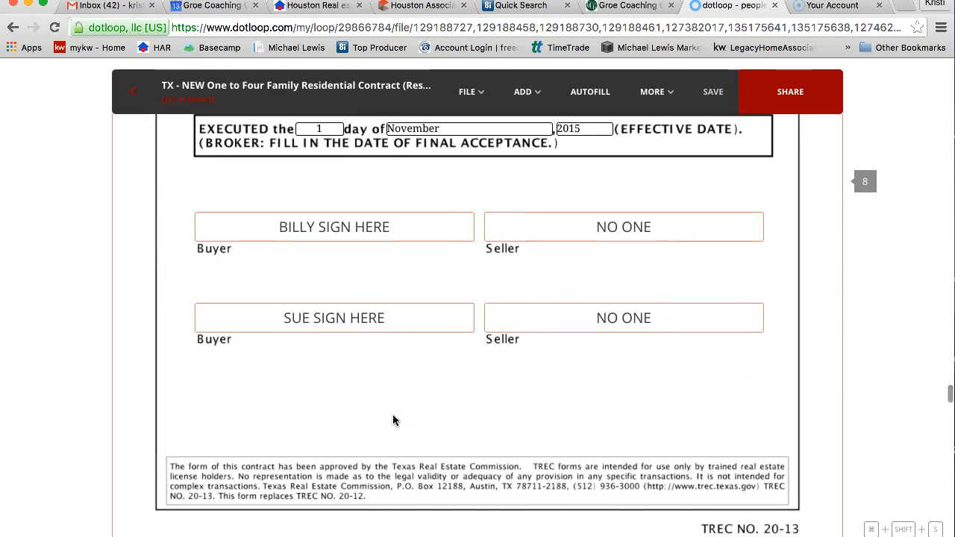
pyautogui.scroll(-2, 394, 421)
pyautogui.scroll(-4, 394, 420)
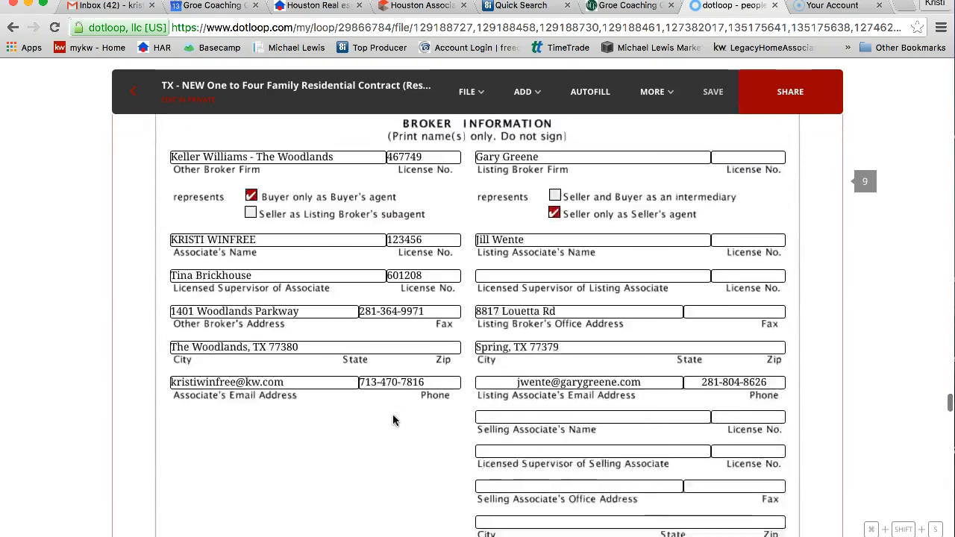
pyautogui.scroll(-5, 394, 421)
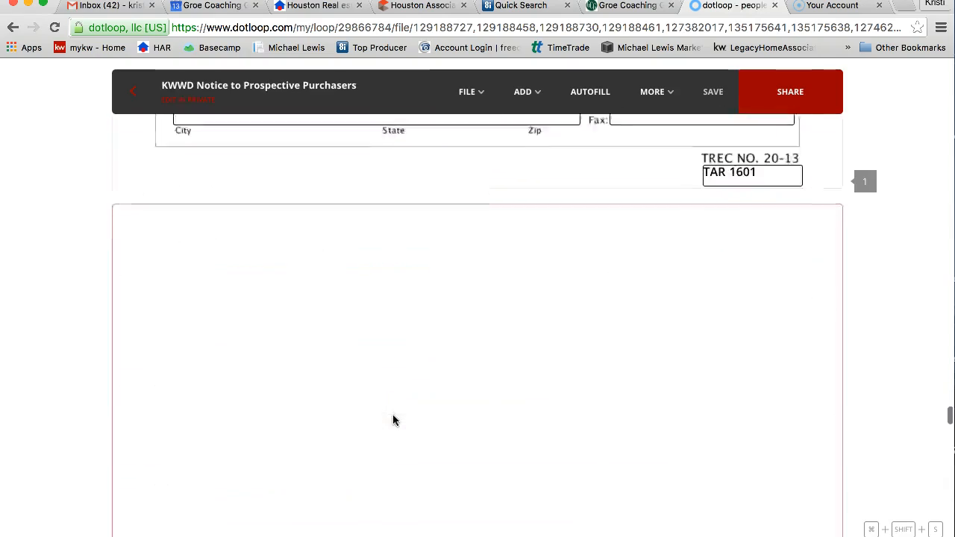
pyautogui.scroll(-20, 394, 421)
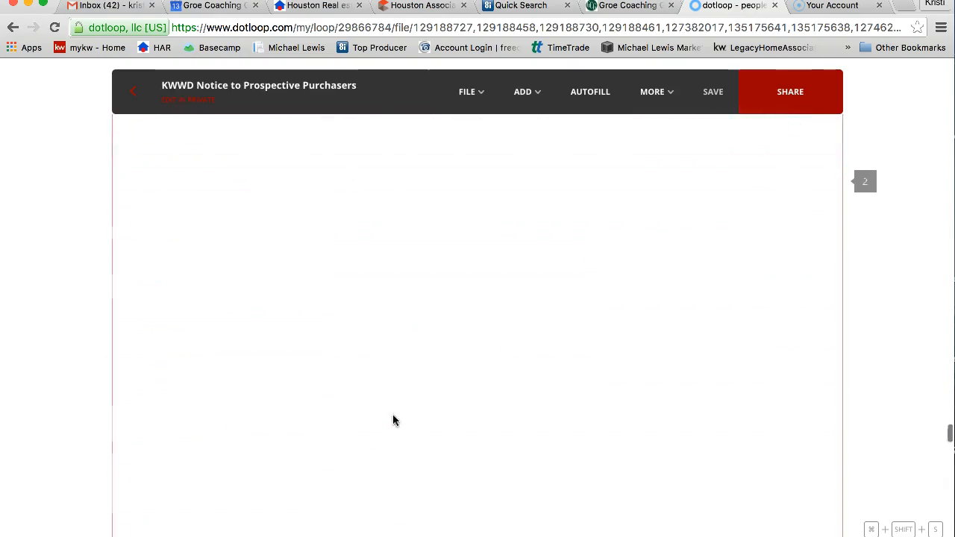
pyautogui.scroll(-20, 394, 421)
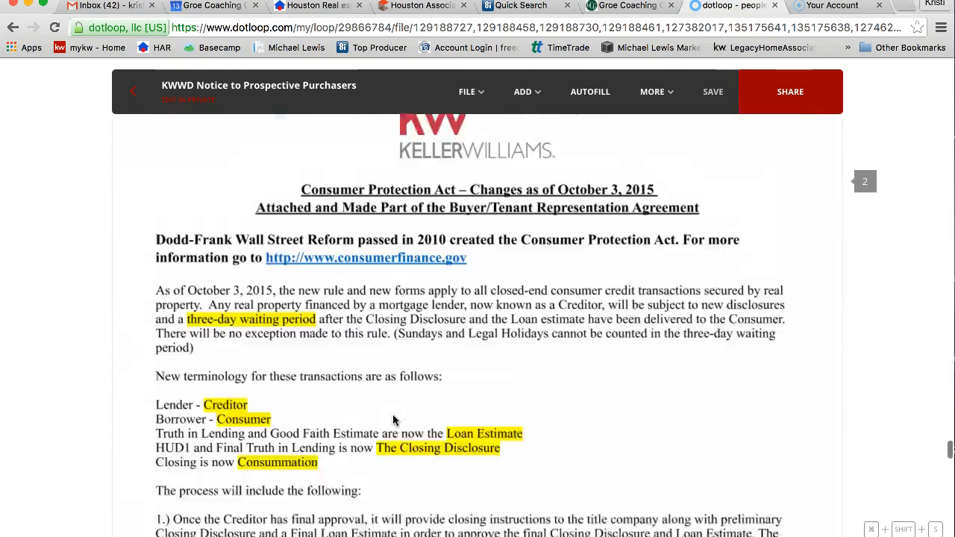
pyautogui.scroll(-15, 394, 421)
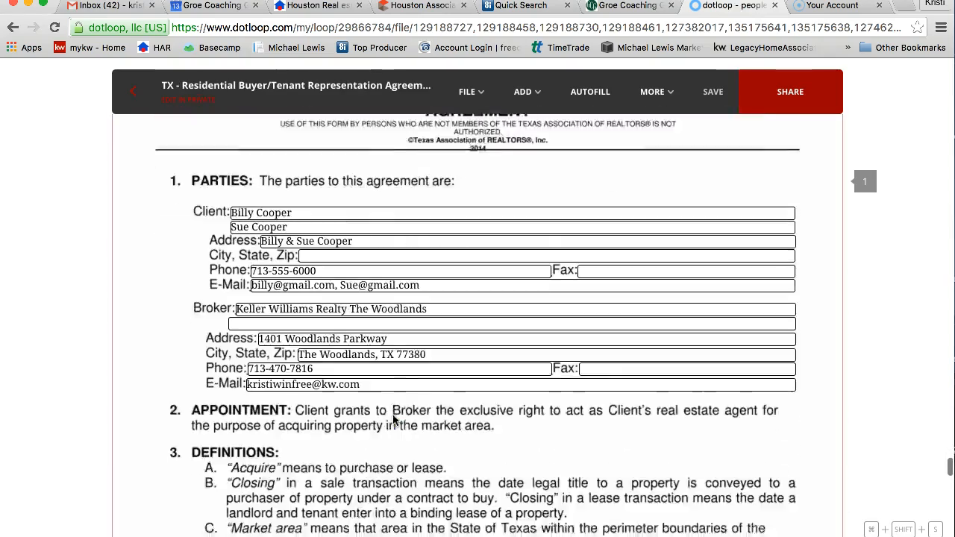
pyautogui.scroll(-20, 394, 420)
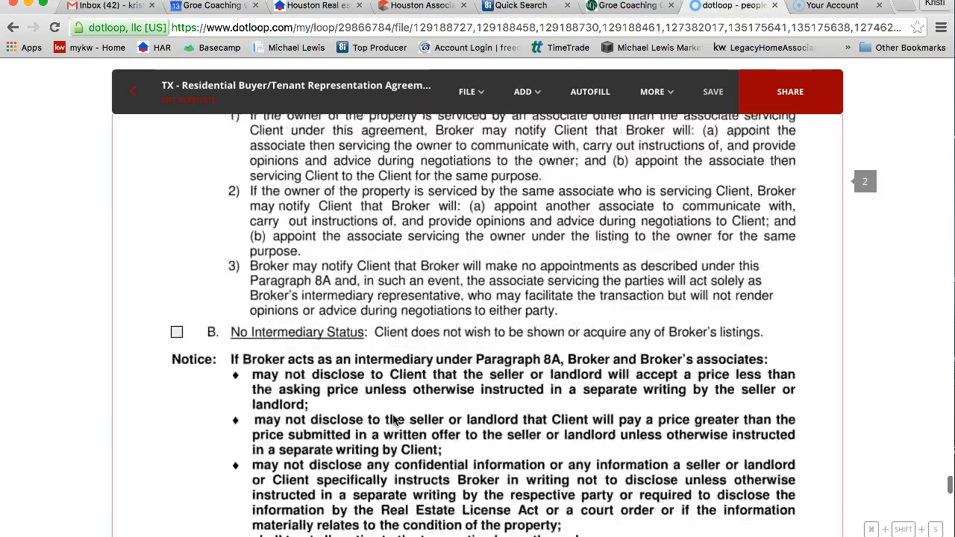
pyautogui.scroll(-20, 394, 421)
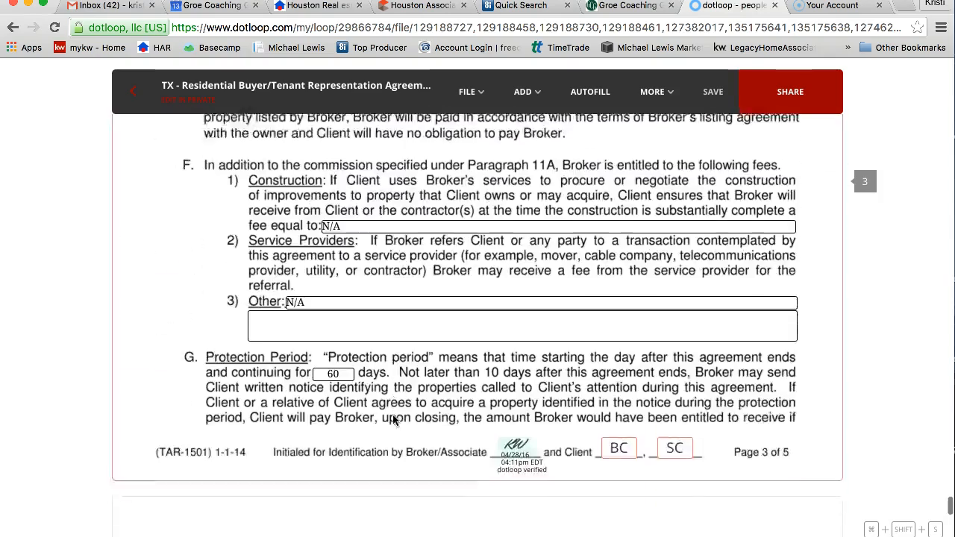
pyautogui.scroll(-20, 394, 421)
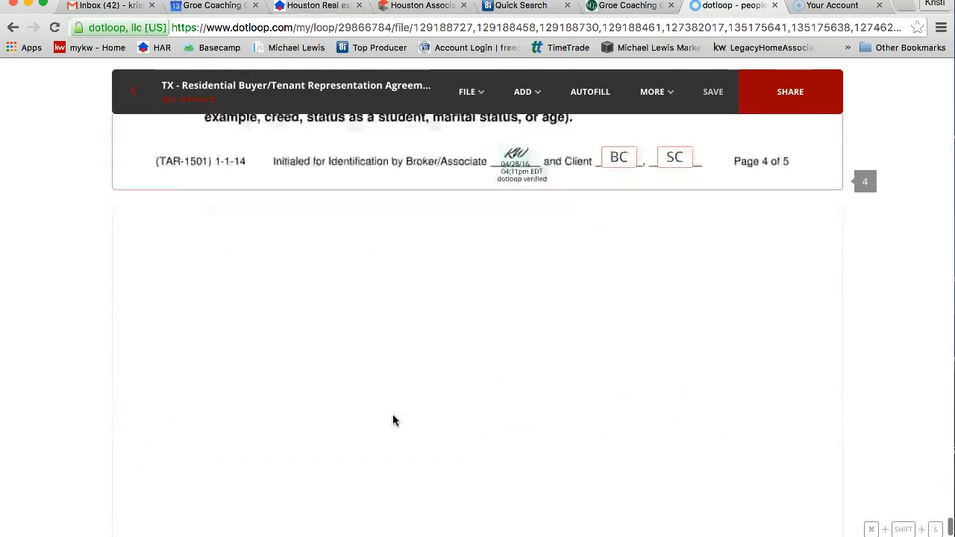
pyautogui.scroll(-15, 394, 421)
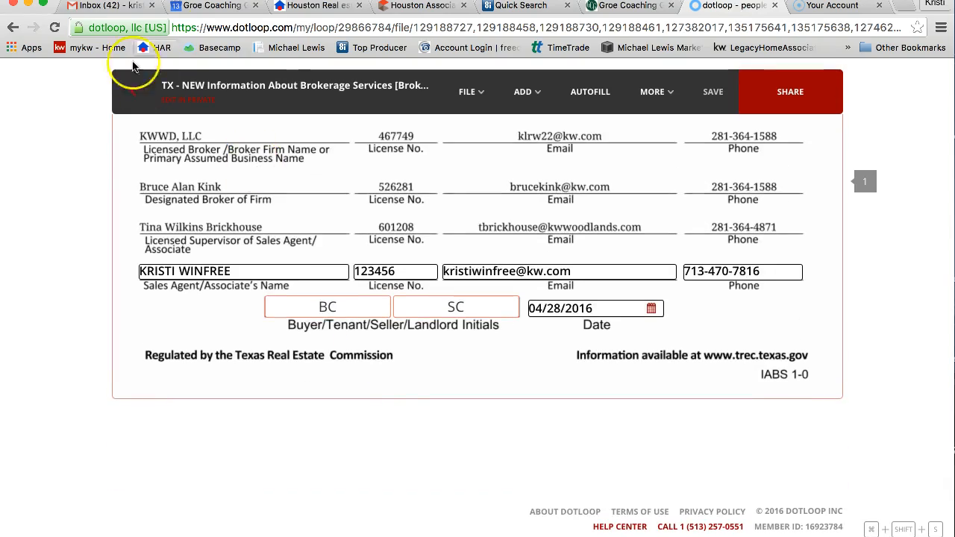
# - Enter the agent's first and last name on the Contract to Close form, then return to dotloop
pyautogui.click(606, 6)
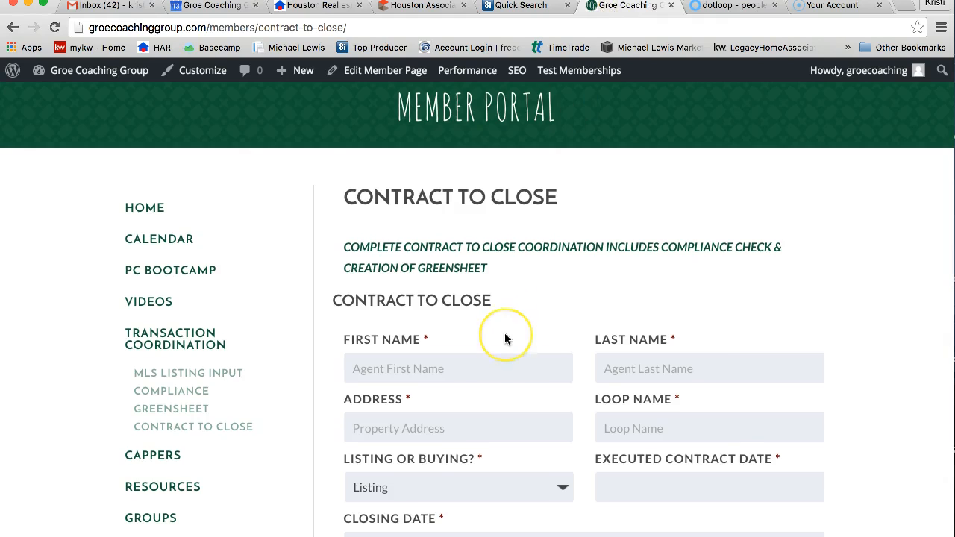
pyautogui.scroll(-3, 505, 335)
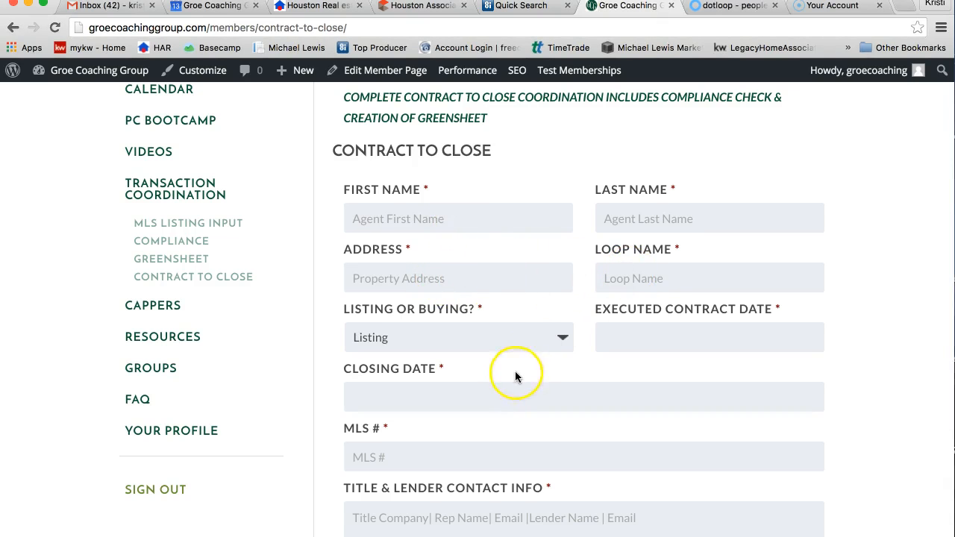
pyautogui.click(444, 213)
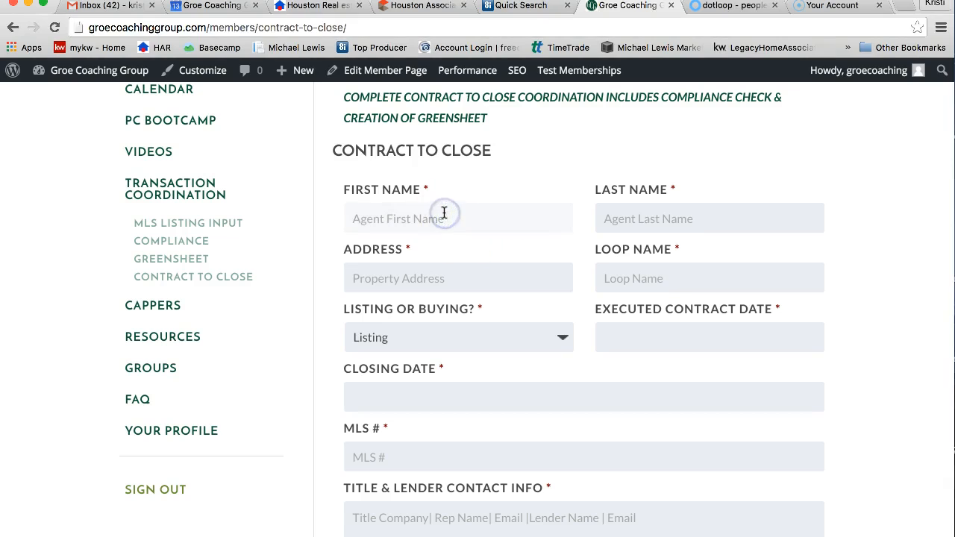
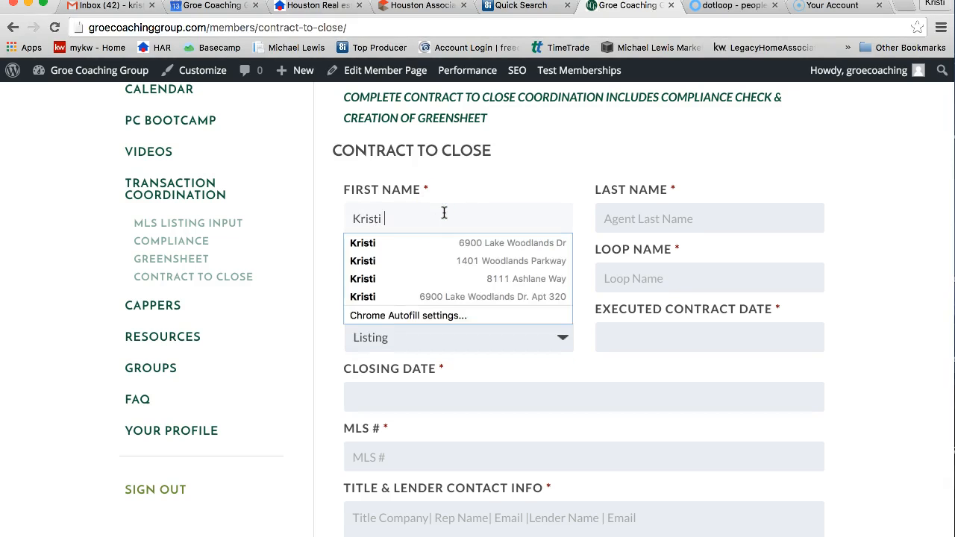
pyautogui.press('Tab')
pyautogui.click(673, 205)
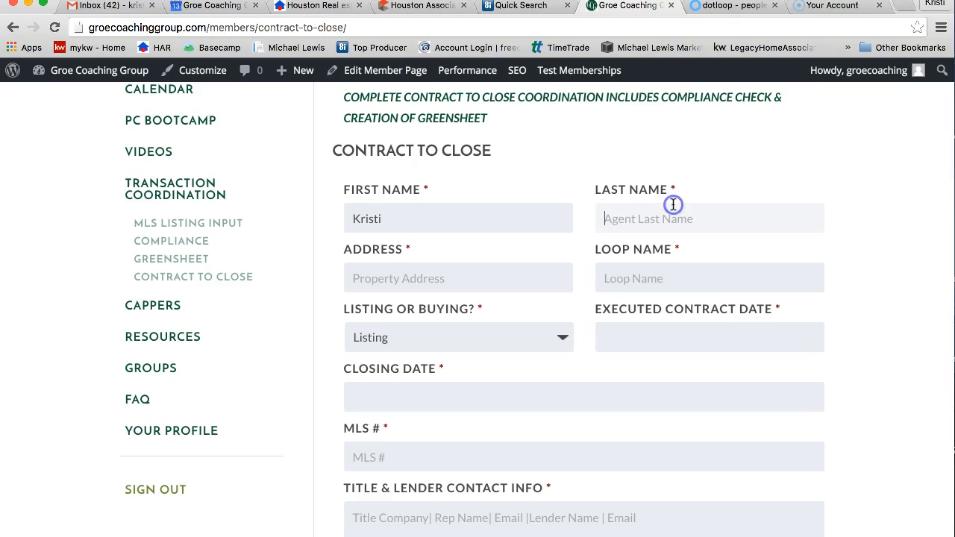
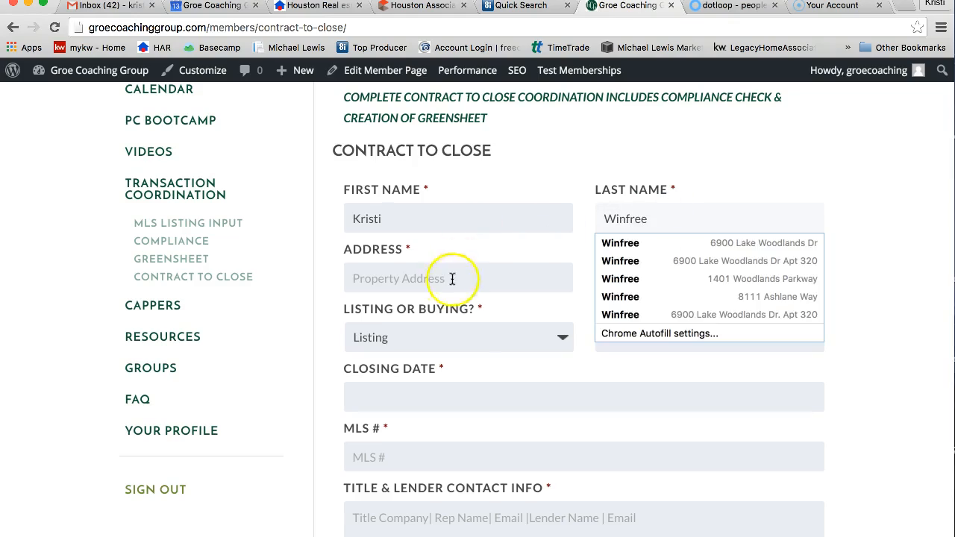
pyautogui.click(450, 282)
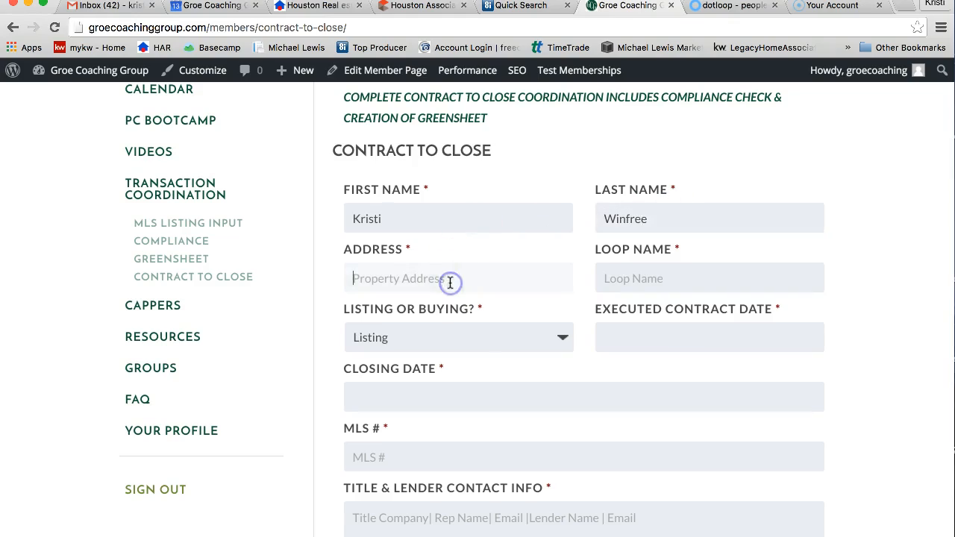
pyautogui.click(695, 18)
# - Check the contract's property address and correct the leading digits of the form's address
pyautogui.scroll(15, 572, 291)
pyautogui.scroll(20, 572, 291)
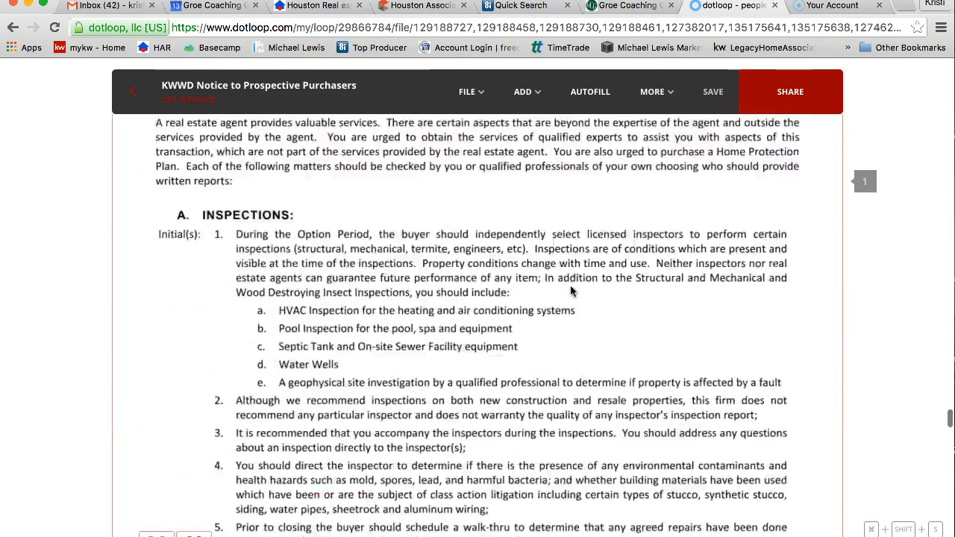
pyautogui.scroll(20, 572, 291)
pyautogui.scroll(-3, 571, 291)
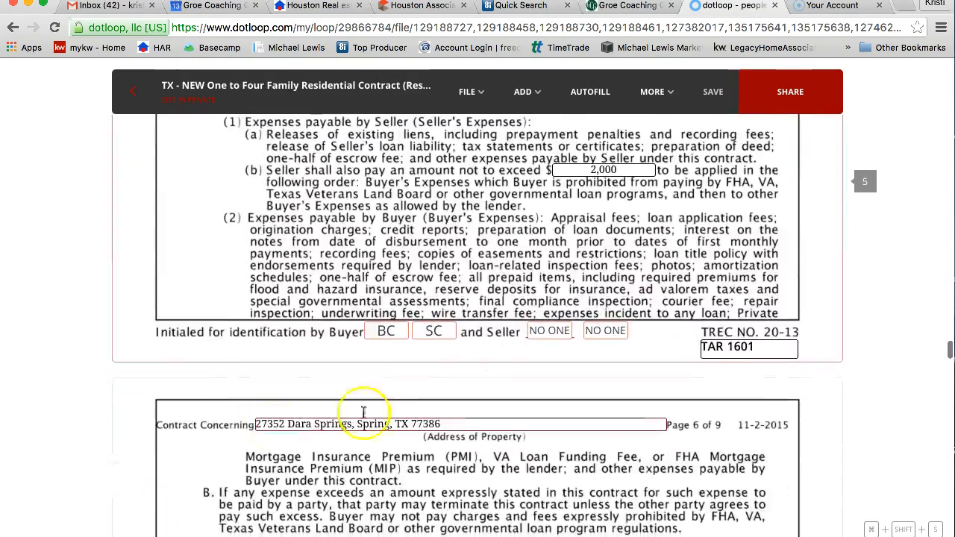
pyautogui.click(614, 6)
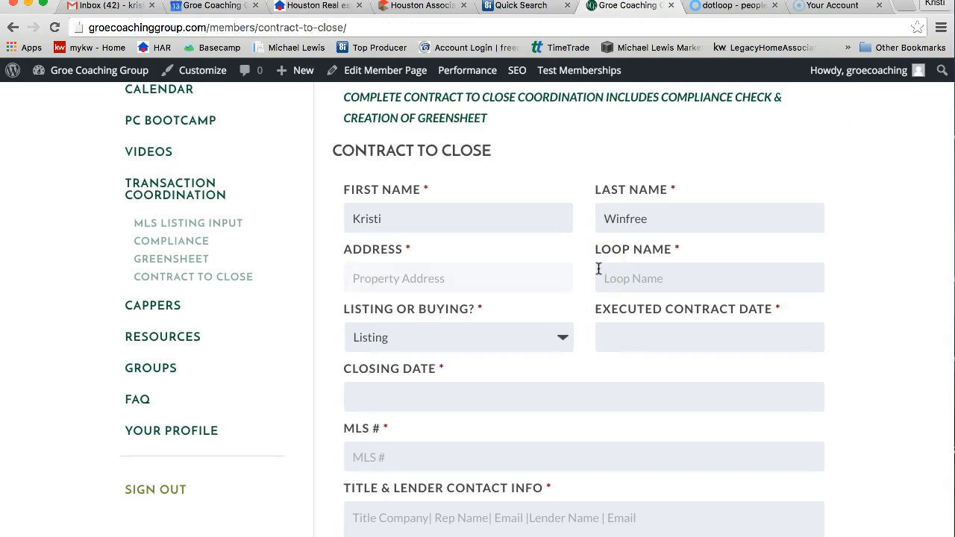
pyautogui.press('BackSpace')
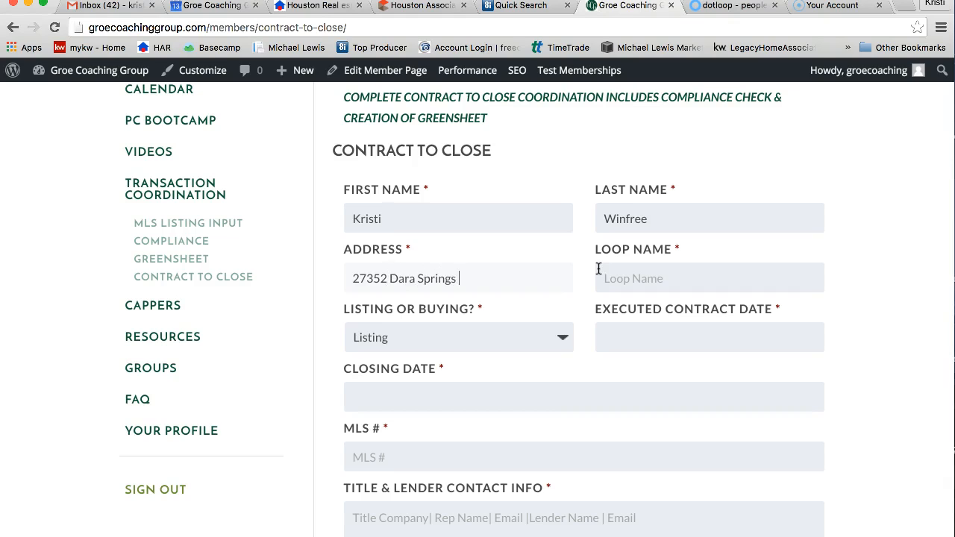
# - Recheck the address in dotloop, then begin entering 'Mock B' as the loop name
pyautogui.click(725, 7)
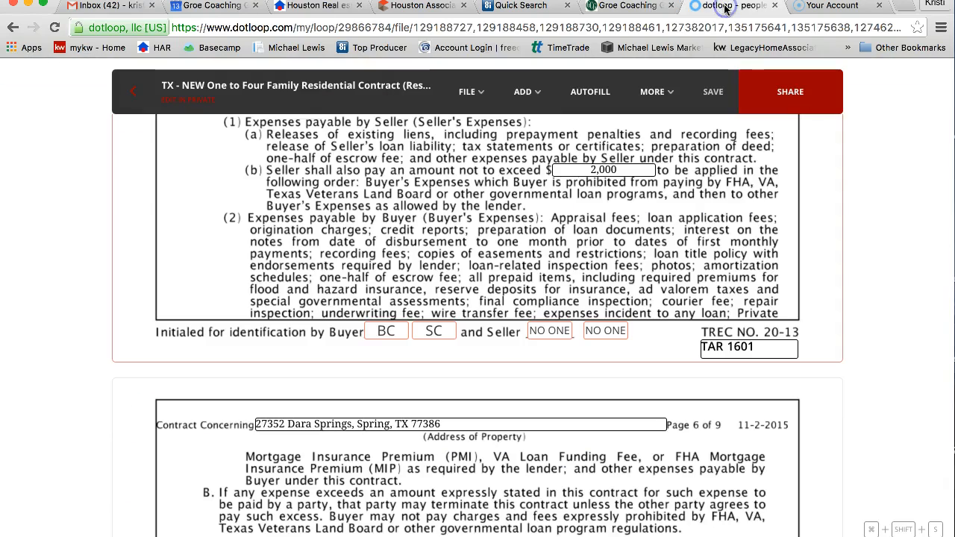
pyautogui.click(607, 7)
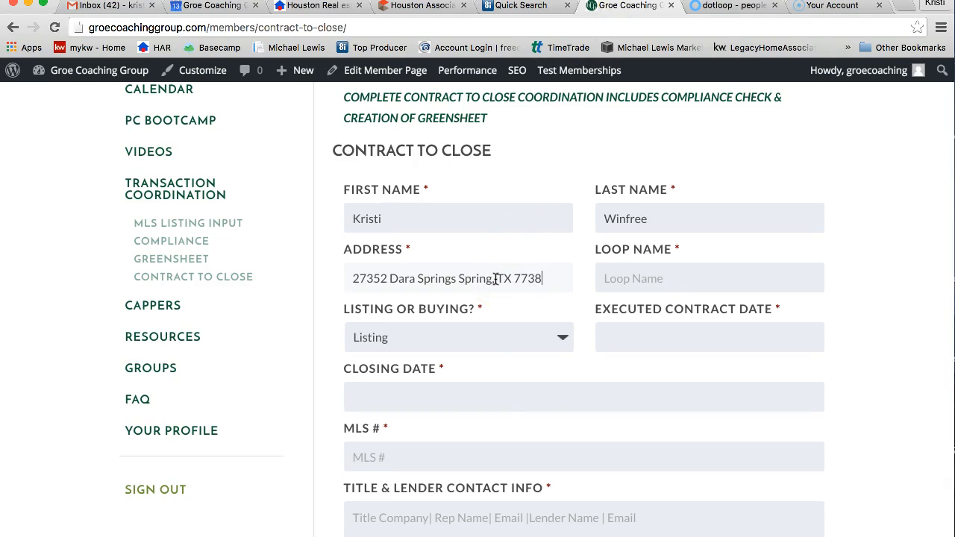
pyautogui.click(631, 274)
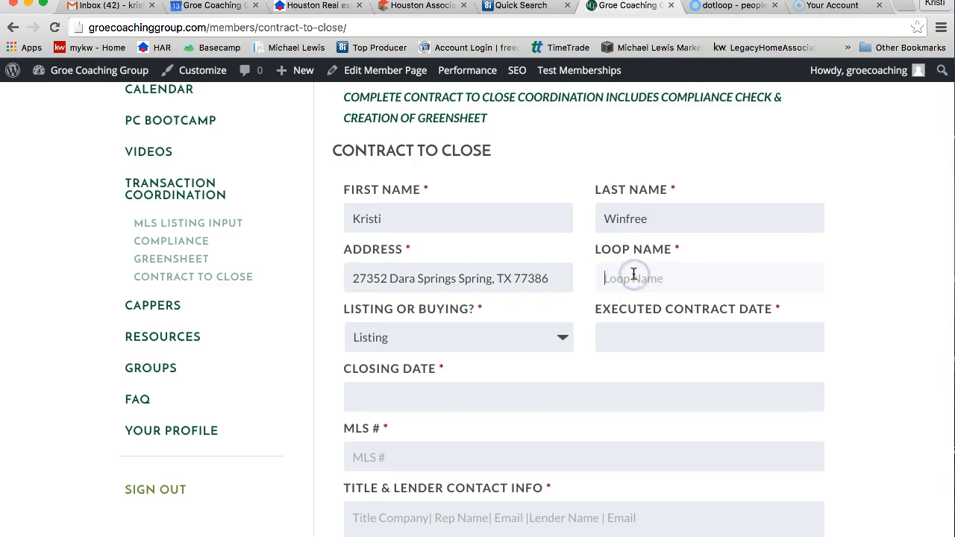
pyautogui.write('Mock Buyer')
# - Mark the transaction as Buying and look up the executed contract date in dotloop
pyautogui.click(511, 348)
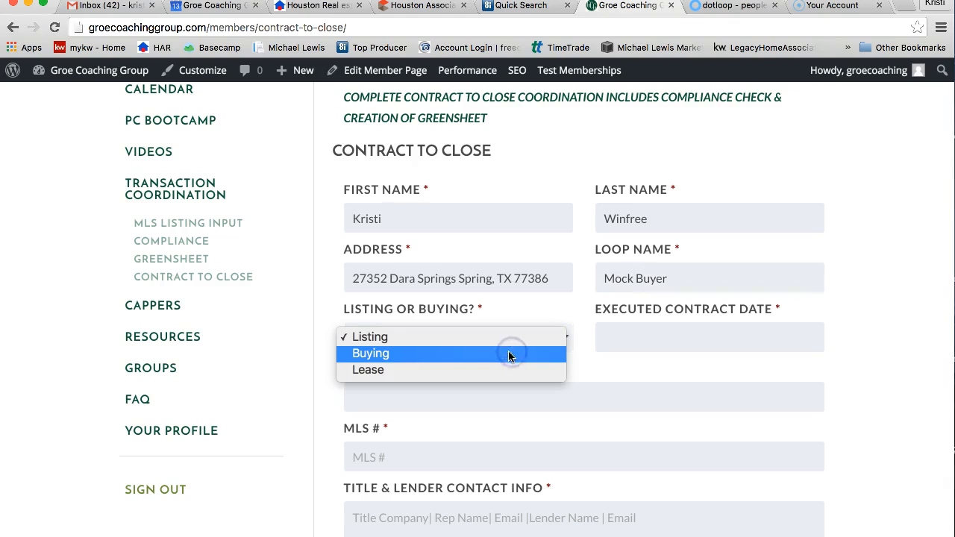
pyautogui.click(495, 357)
pyautogui.click(702, 344)
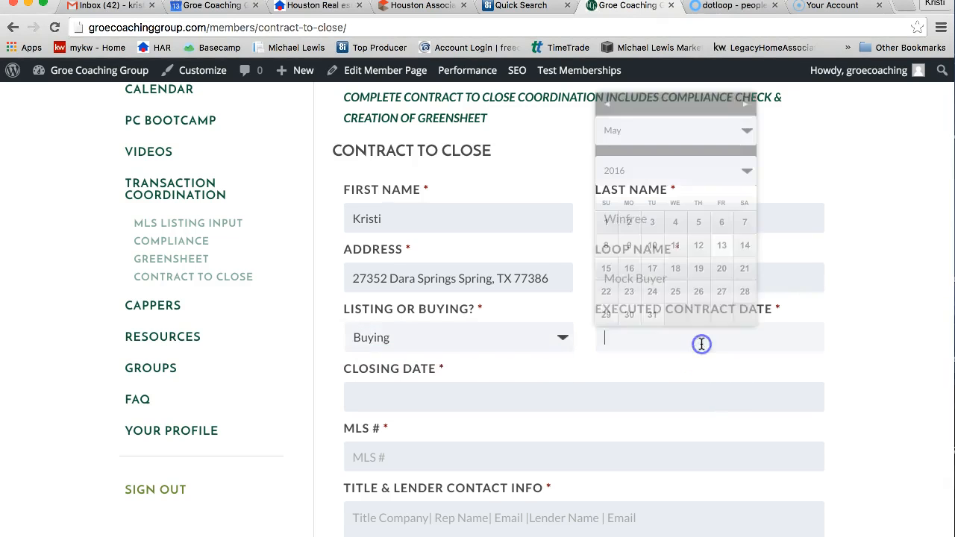
pyautogui.click(713, 6)
pyautogui.scroll(-20, 581, 461)
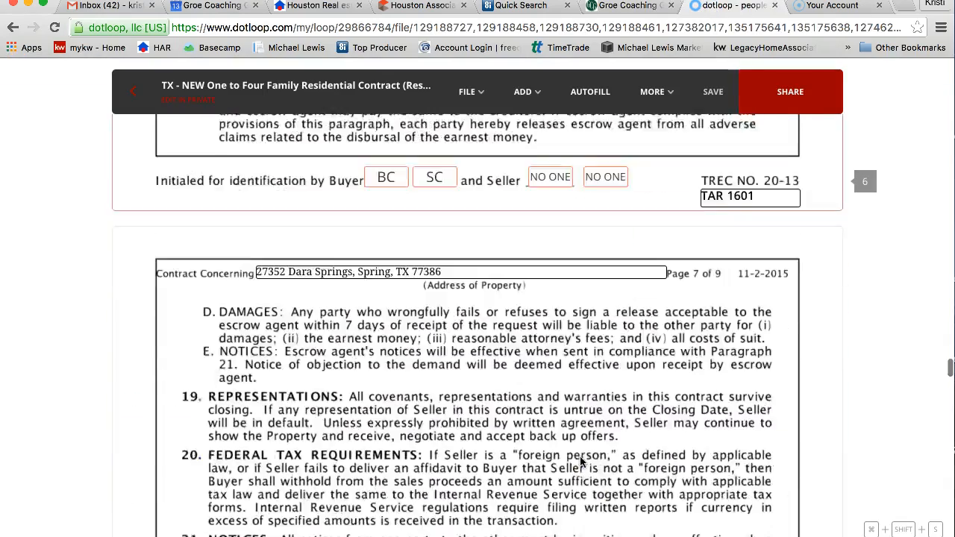
pyautogui.scroll(-20, 581, 462)
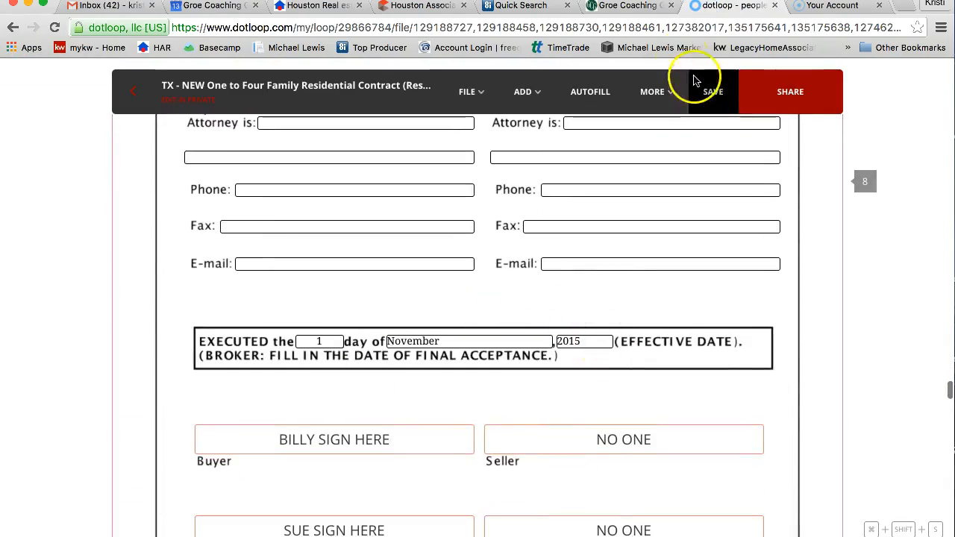
pyautogui.click(634, 6)
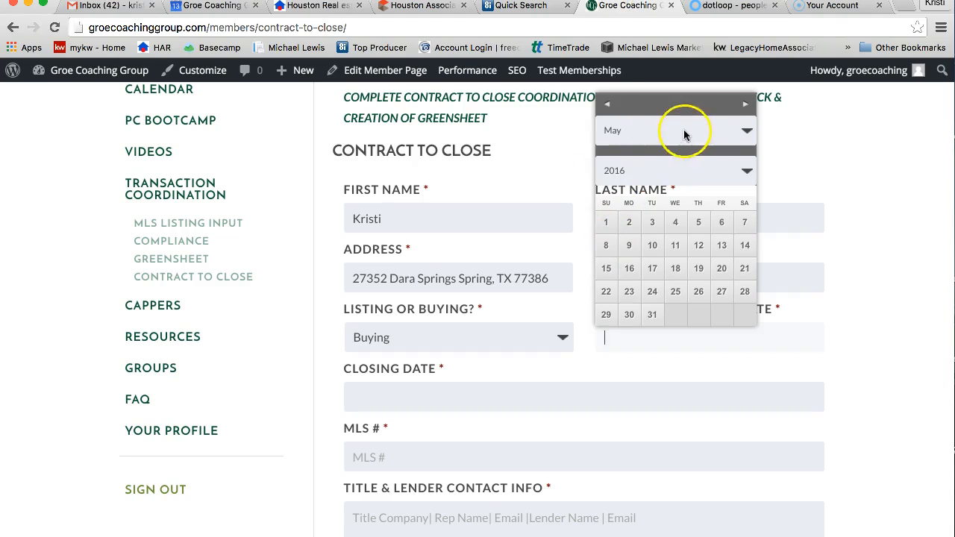
# - Set the executed contract date to November 1, 2015, then look up the closing date
pyautogui.click(746, 171)
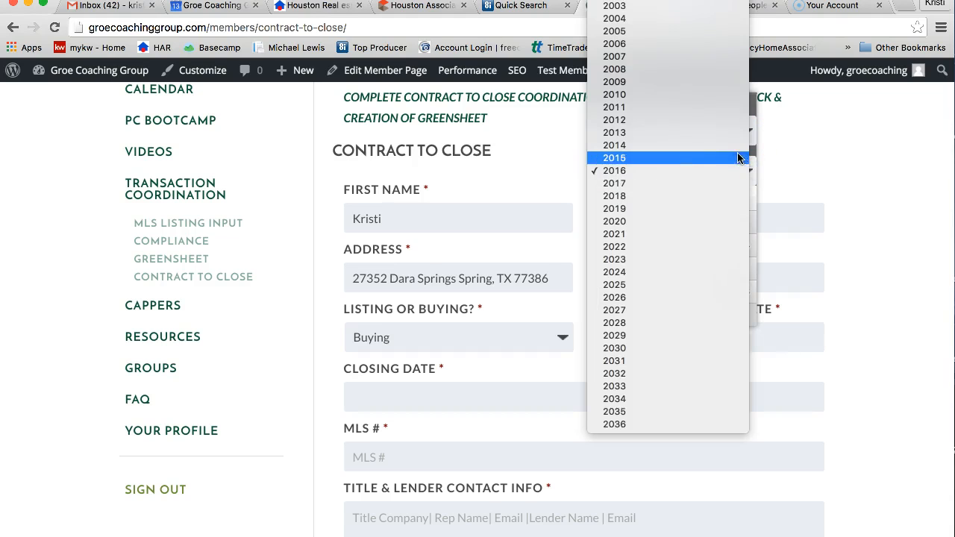
pyautogui.click(739, 153)
pyautogui.click(738, 130)
pyautogui.click(715, 206)
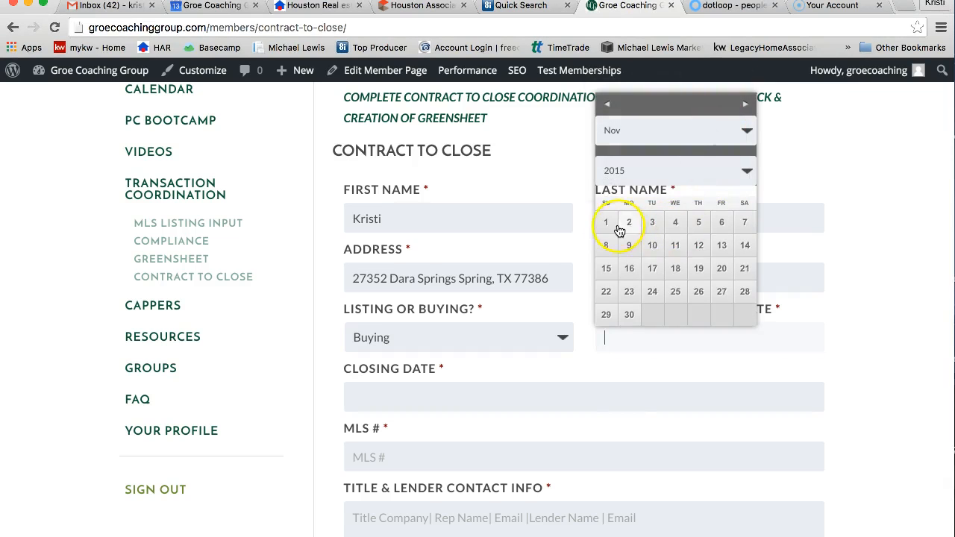
pyautogui.click(443, 404)
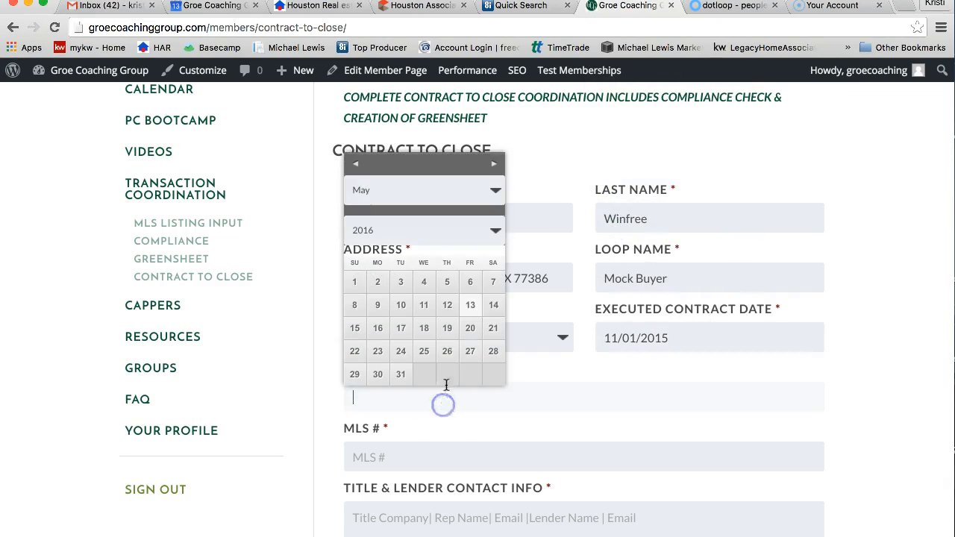
pyautogui.click(705, 6)
# - Find the 12/15/2015 closing date in contract paragraph 9, then return to the form
pyautogui.scroll(20, 640, 239)
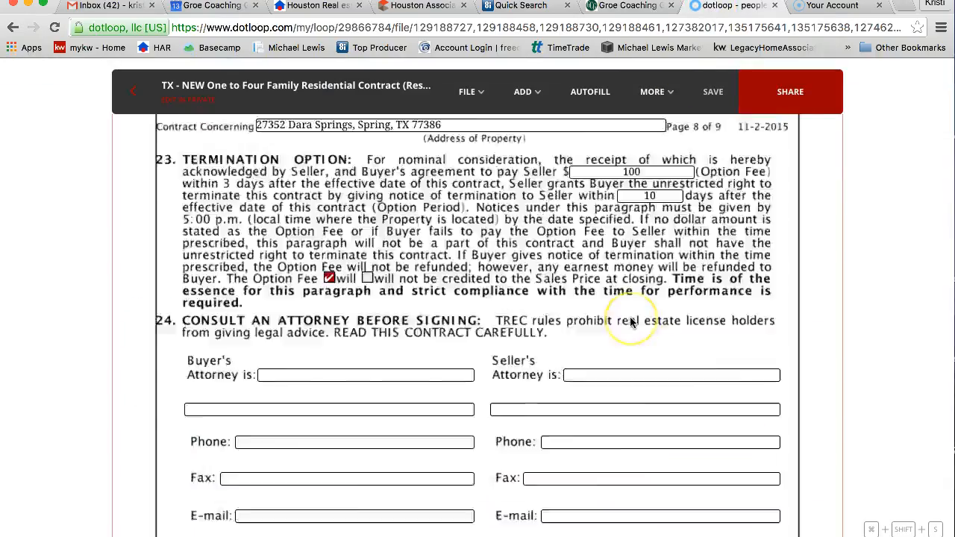
pyautogui.scroll(20, 631, 321)
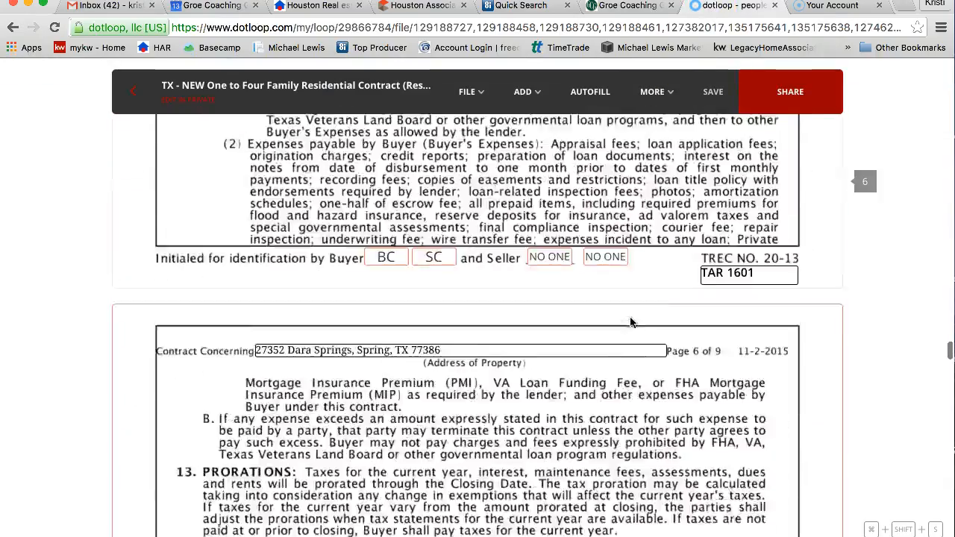
pyautogui.scroll(10, 631, 321)
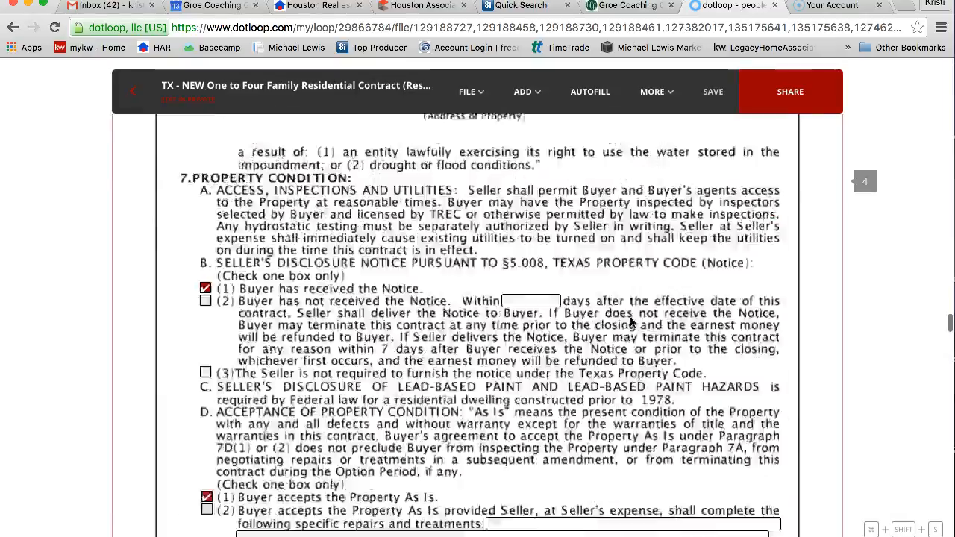
pyautogui.scroll(-10, 631, 320)
pyautogui.scroll(-10, 630, 321)
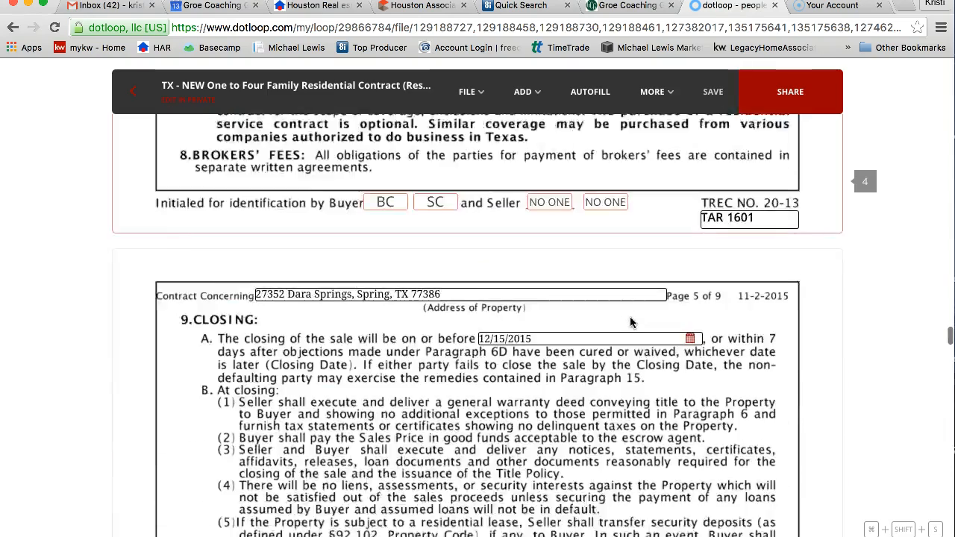
pyautogui.click(517, 243)
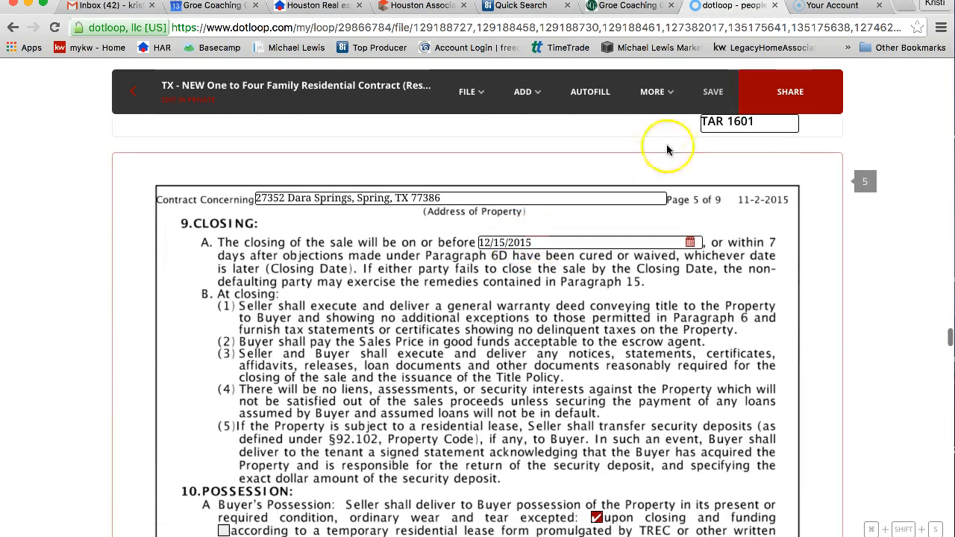
pyautogui.click(626, 15)
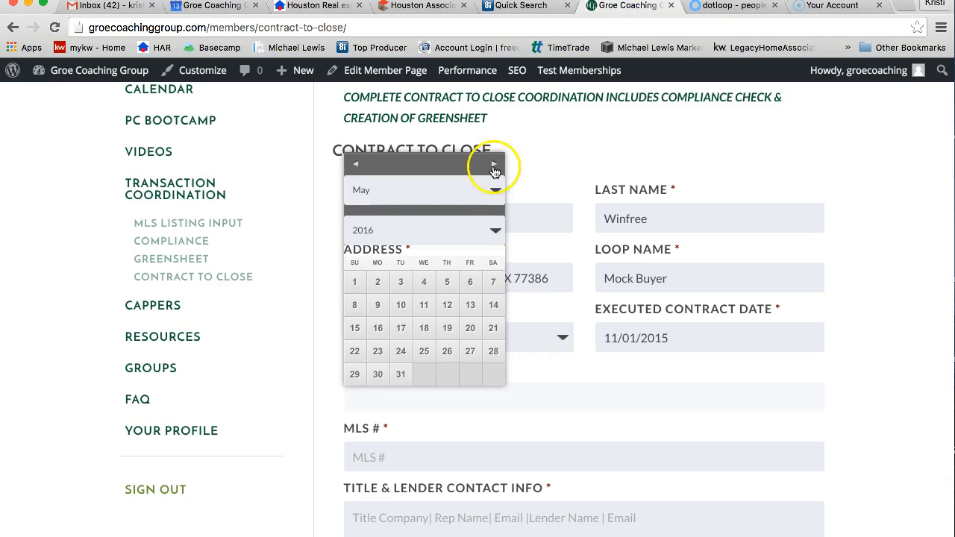
# - Set the Closing Date to 12/15/2015 in the date picker
pyautogui.click(479, 232)
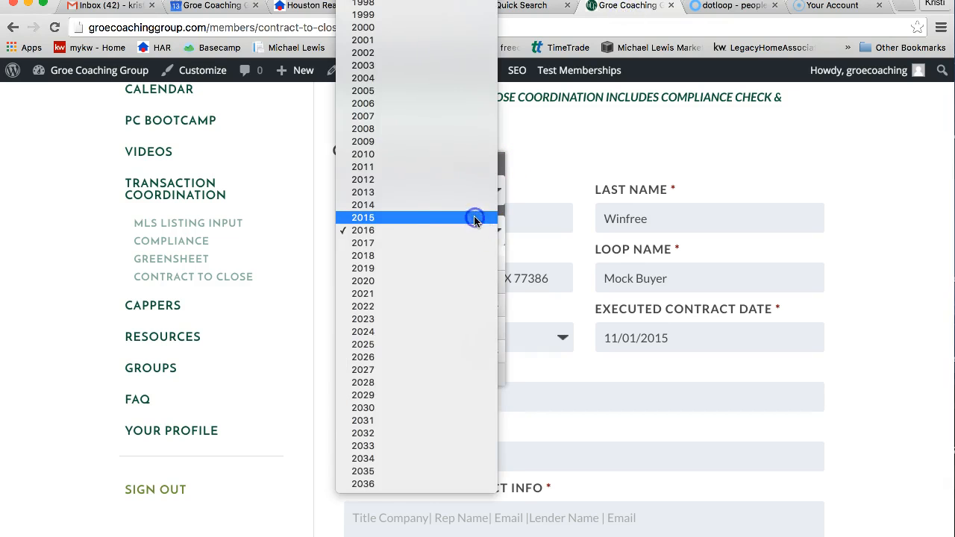
pyautogui.click(474, 218)
pyautogui.click(482, 194)
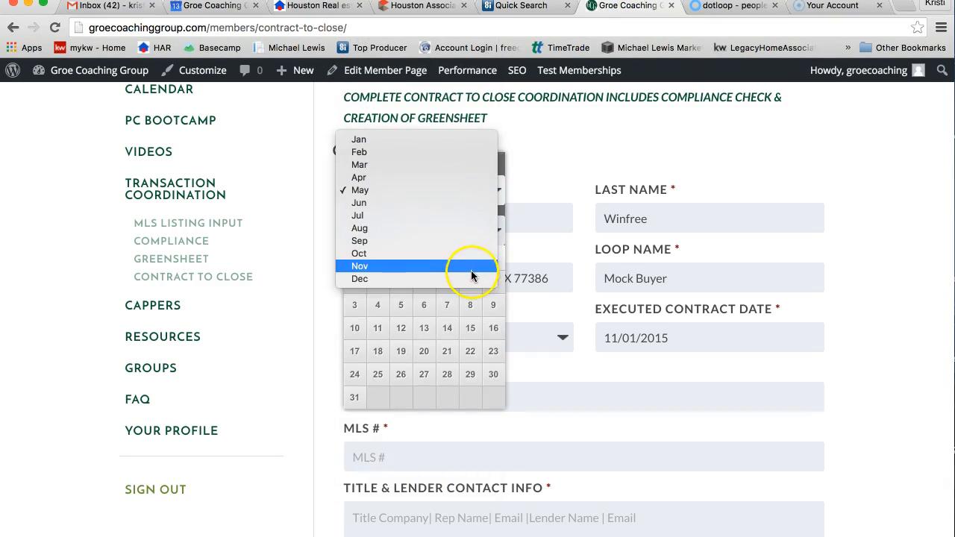
pyautogui.click(466, 278)
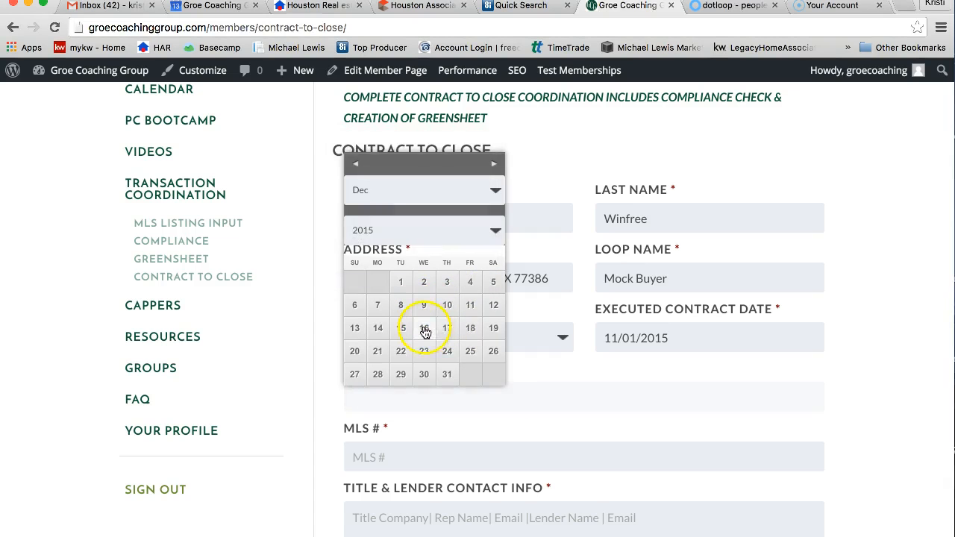
pyautogui.click(396, 327)
# - Move down the form and place the cursor in the Title & Lender Contact Info box
pyautogui.scroll(-3, 556, 388)
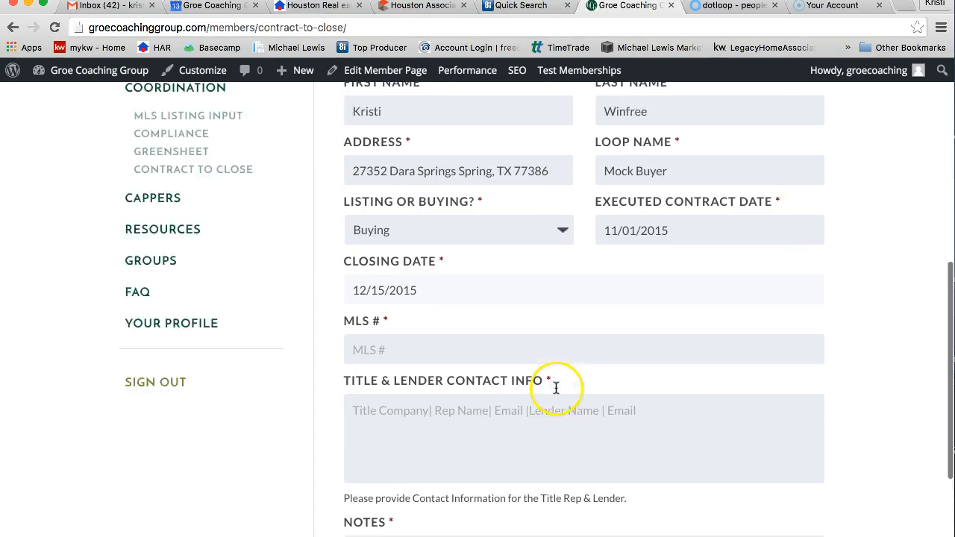
pyautogui.scroll(-2, 556, 387)
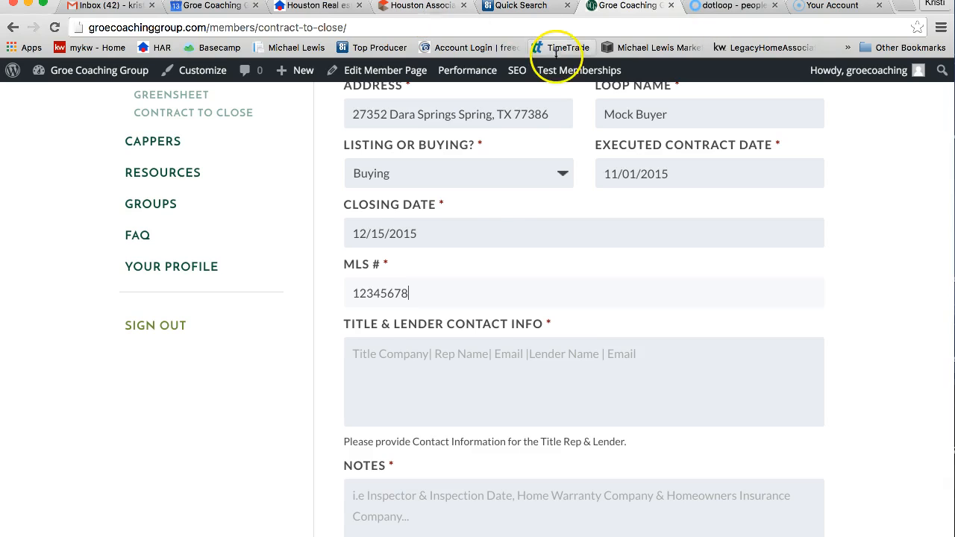
pyautogui.click(389, 349)
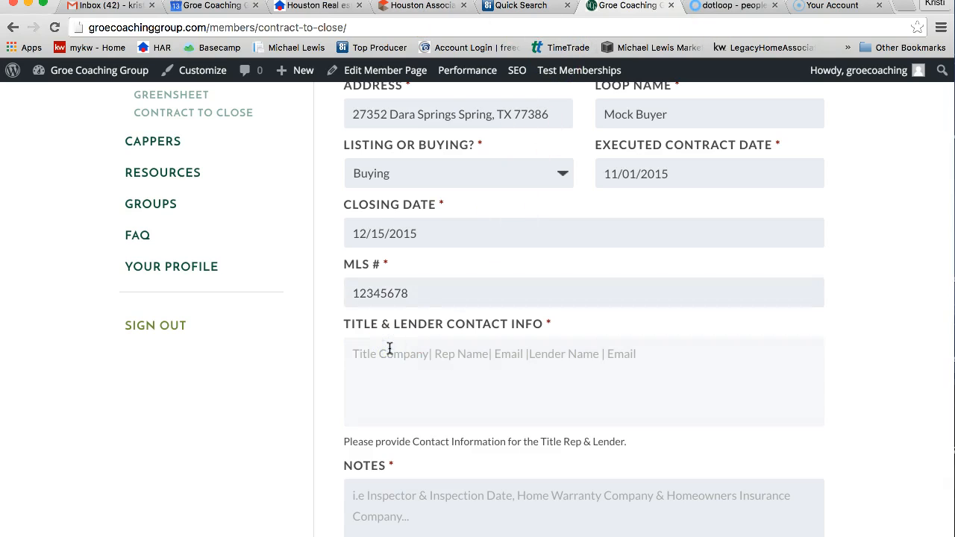
pyautogui.click(472, 357)
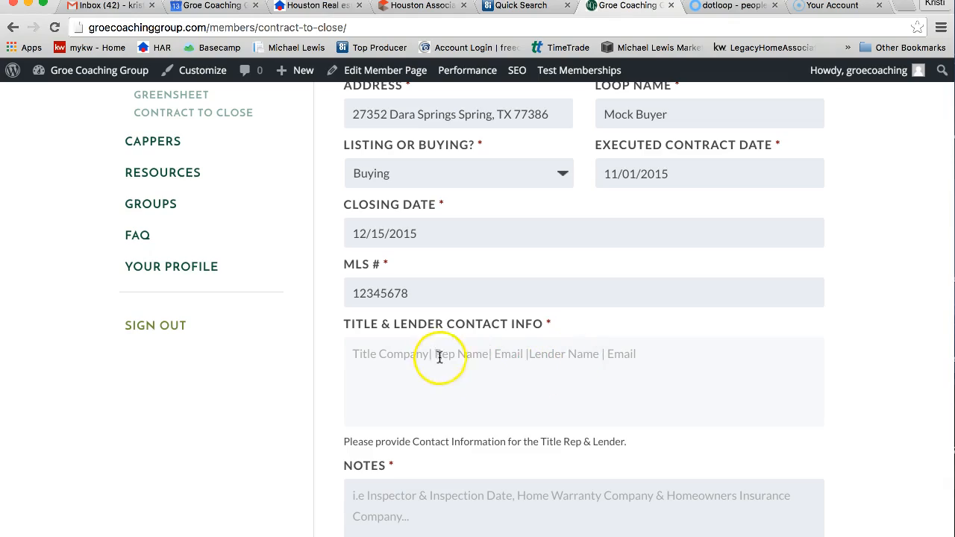
pyautogui.click(731, 6)
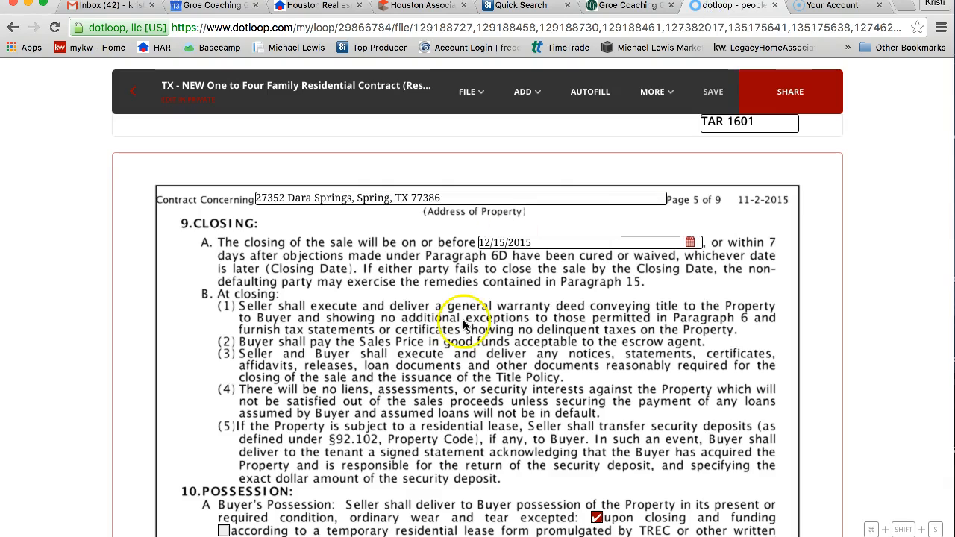
pyautogui.scroll(10, 462, 324)
pyautogui.scroll(15, 463, 324)
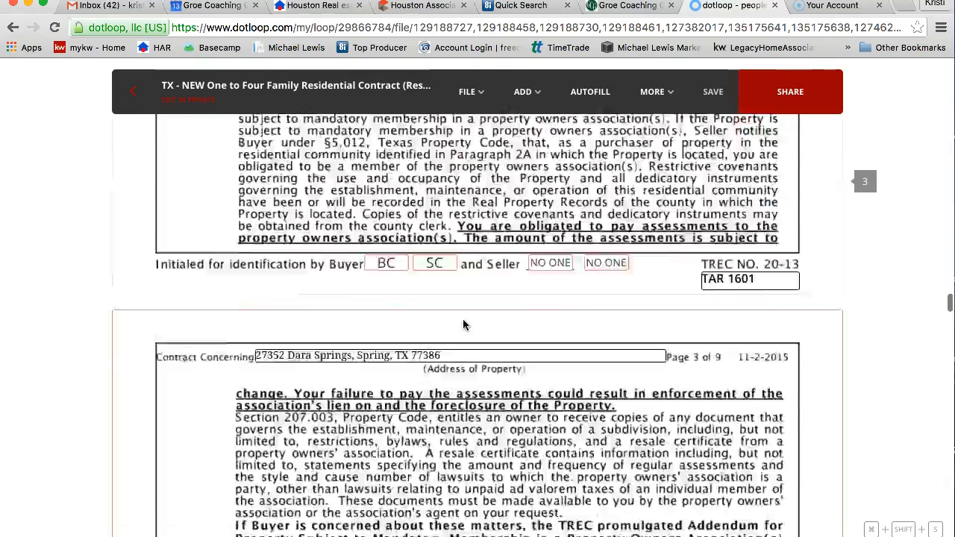
pyautogui.scroll(15, 463, 325)
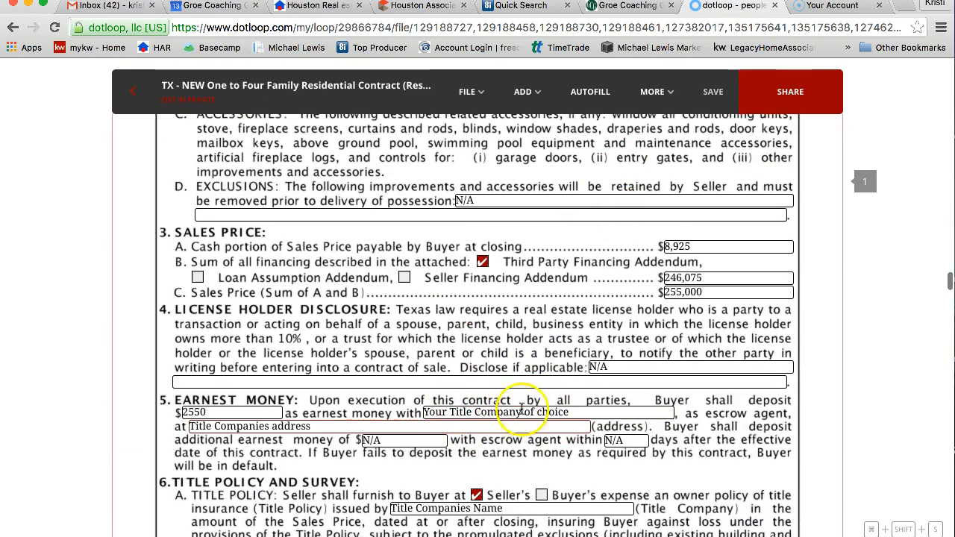
pyautogui.click(621, 9)
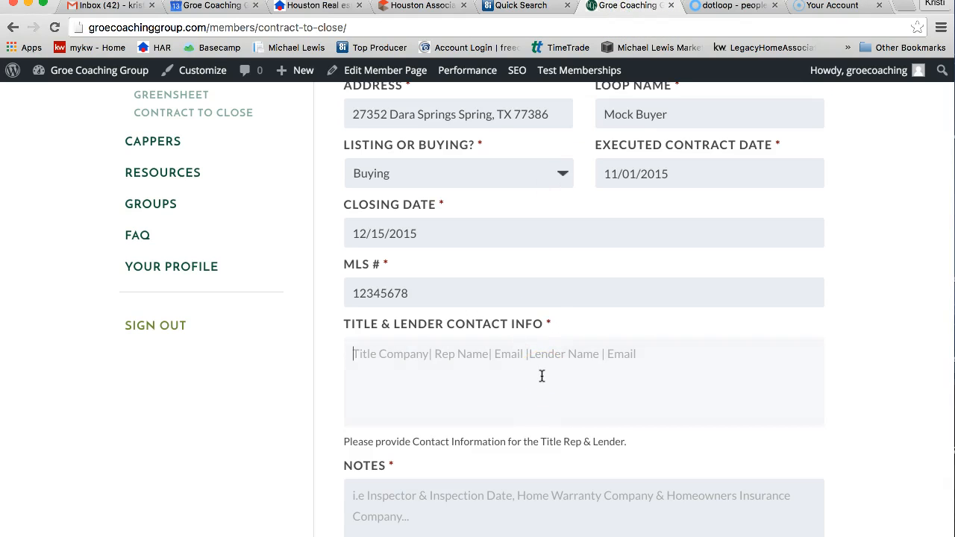
# - Enter a 'Your Title Company' line and a lender line, each with phone and email
pyautogui.write('You')
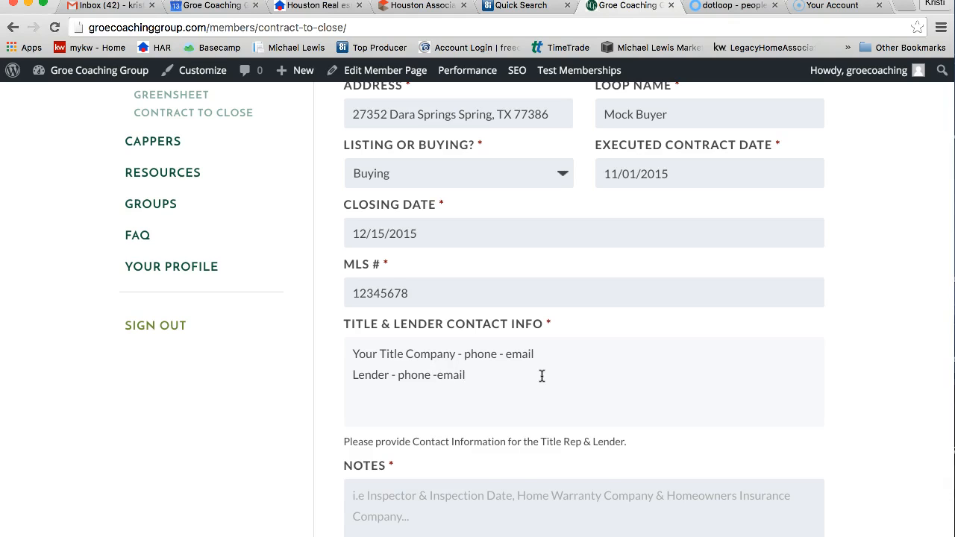
pyautogui.scroll(-4, 556, 431)
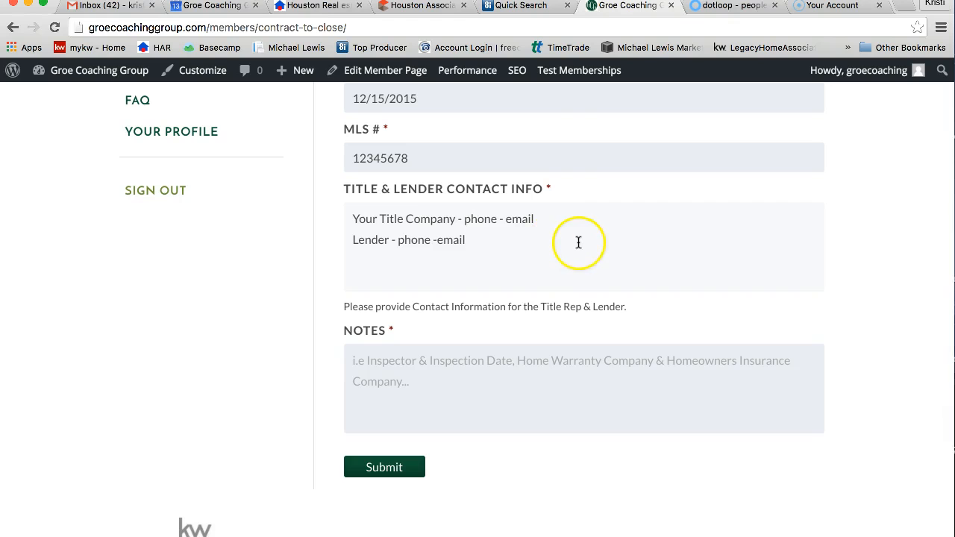
pyautogui.click(733, 5)
pyautogui.click(122, 97)
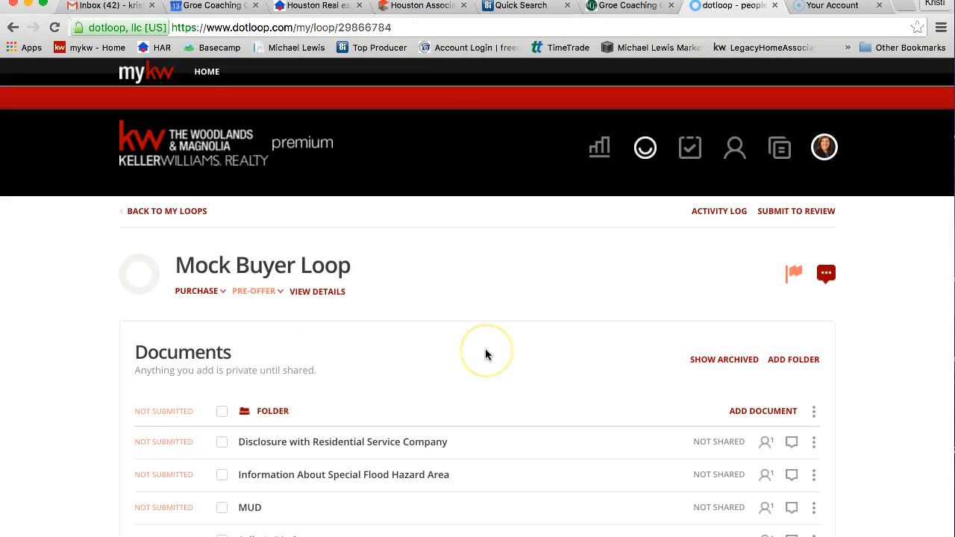
pyautogui.scroll(-1, 485, 355)
pyautogui.scroll(-2, 485, 355)
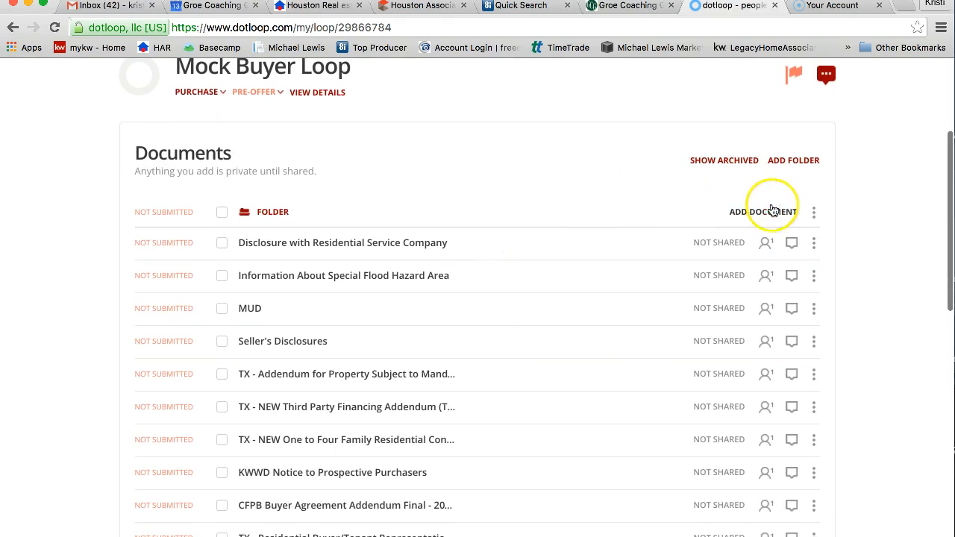
pyautogui.click(627, 6)
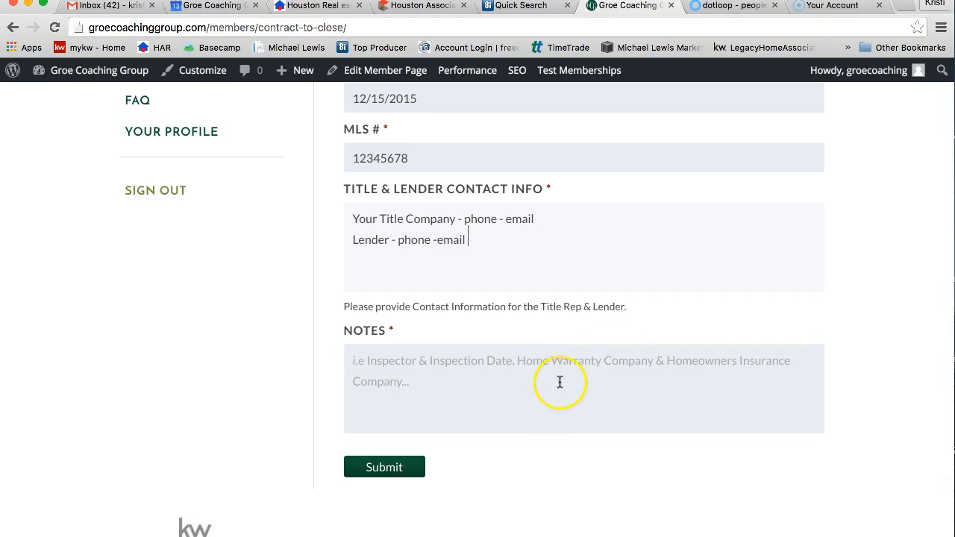
# - After Submit flags Notes as required, enter the inspection and home warranty lines in Notes
pyautogui.scroll(1, 449, 326)
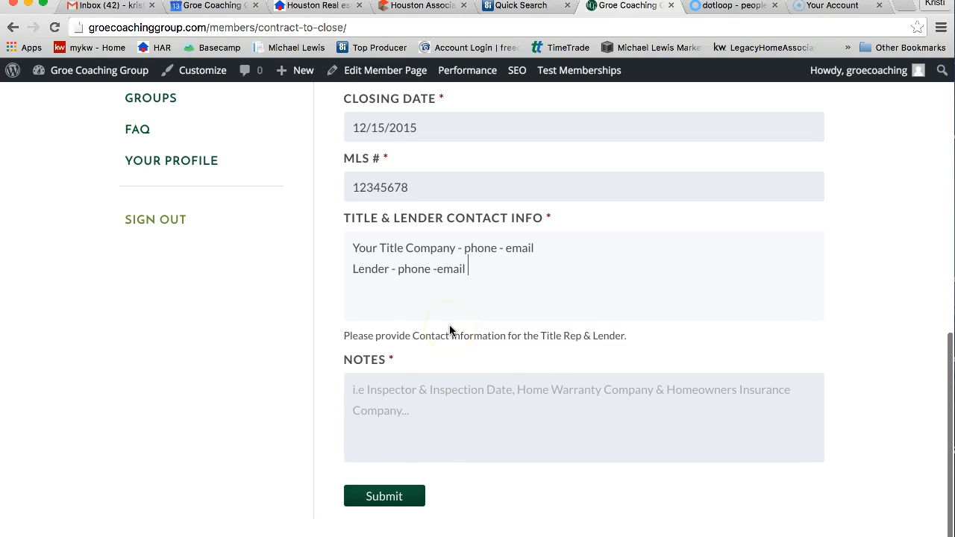
pyautogui.click(400, 496)
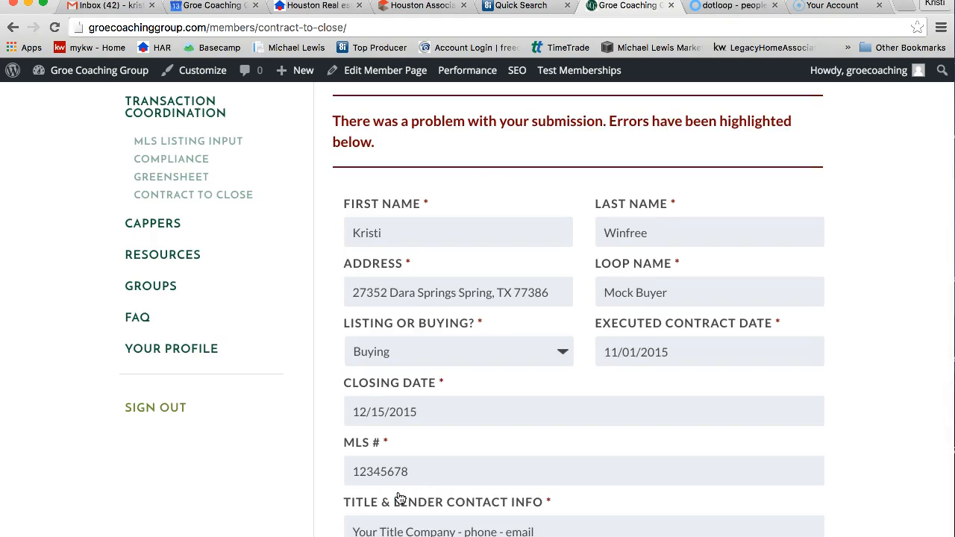
pyautogui.scroll(-6, 470, 284)
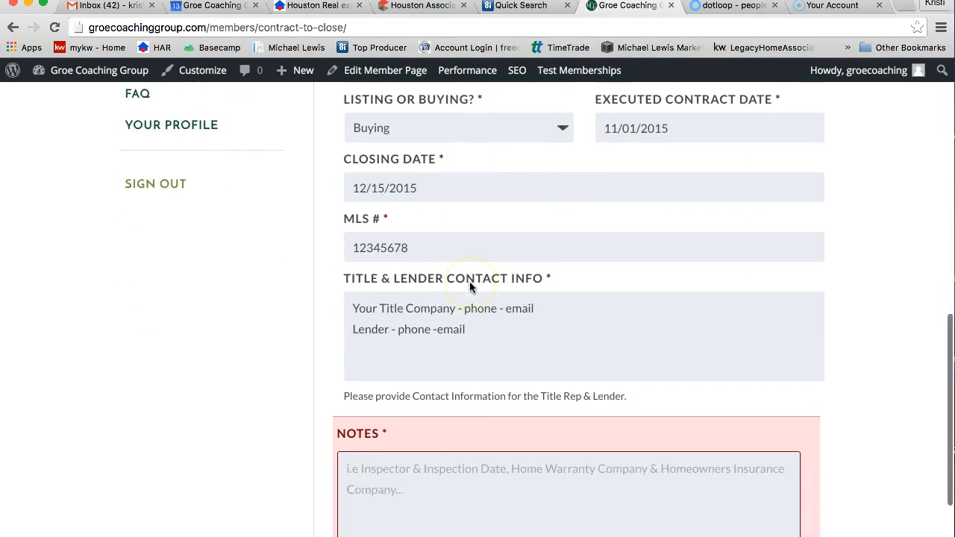
pyautogui.scroll(-2, 469, 281)
pyautogui.click(396, 367)
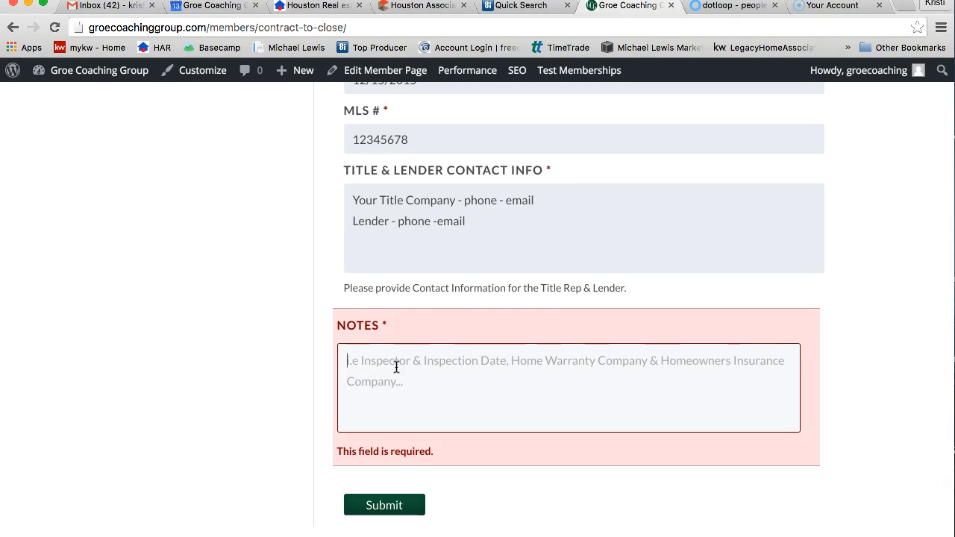
pyautogui.write('Ins')
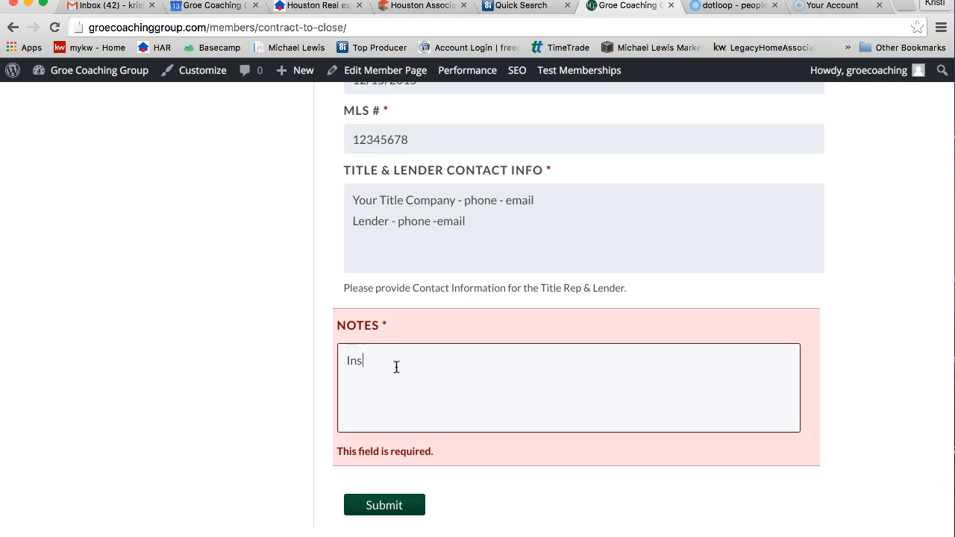
pyautogui.write('pection')
pyautogui.write(' -')
pyautogui.write(' your inspector name')
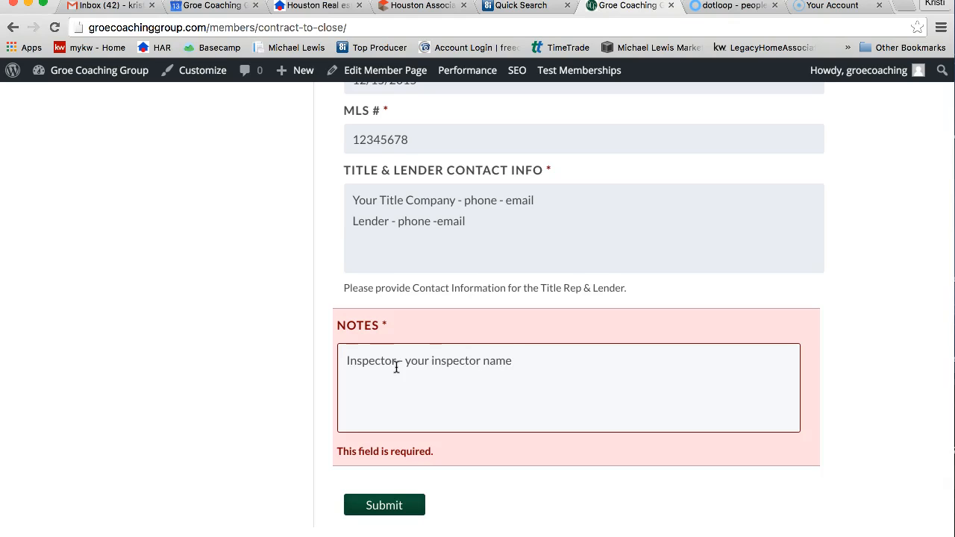
pyautogui.write("Home Warranty - don't know yet")
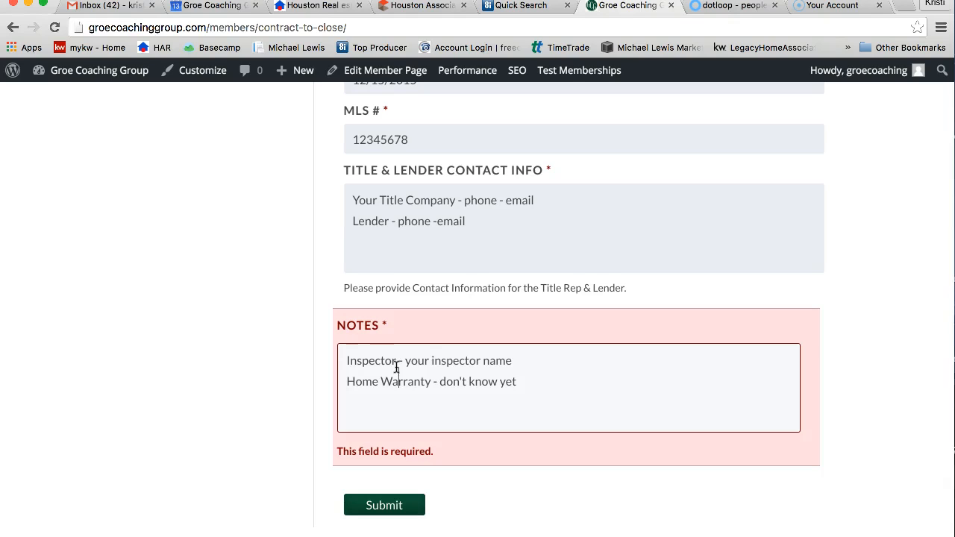
pyautogui.click(539, 360)
# - Submit the completed Contract to Close form and view the thank-you confirmation
pyautogui.click(400, 507)
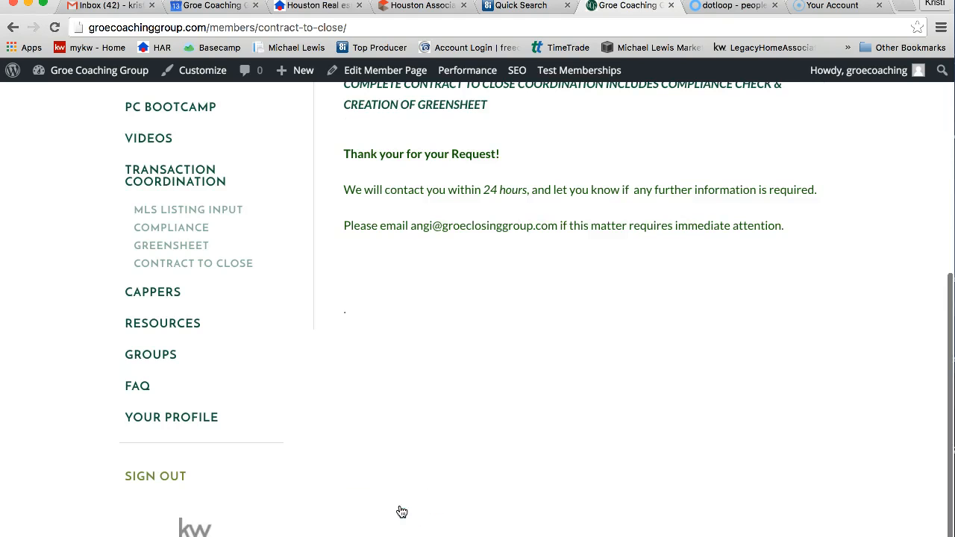
pyautogui.scroll(3, 388, 237)
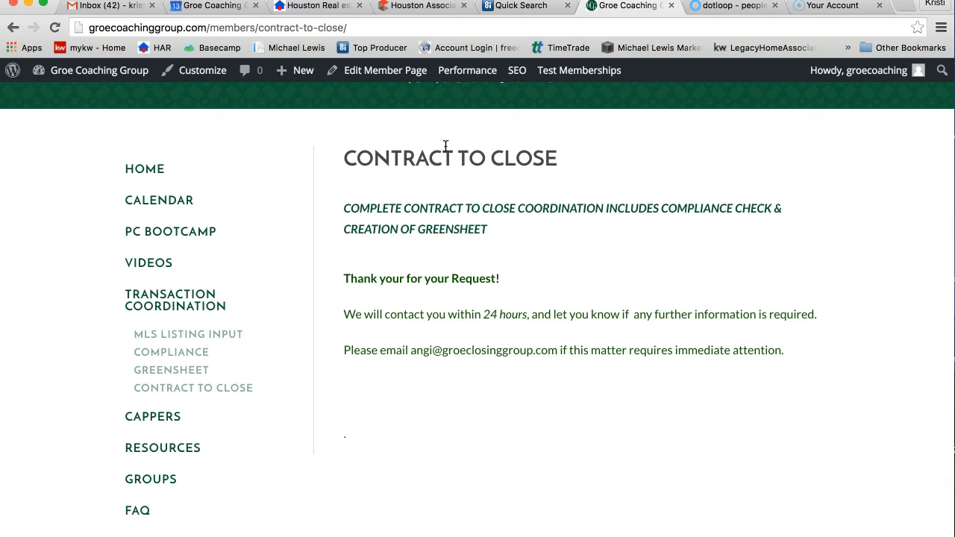
# - Filter Resources to BUYER and download the Buyer's Closing Timeline document
pyautogui.click(138, 452)
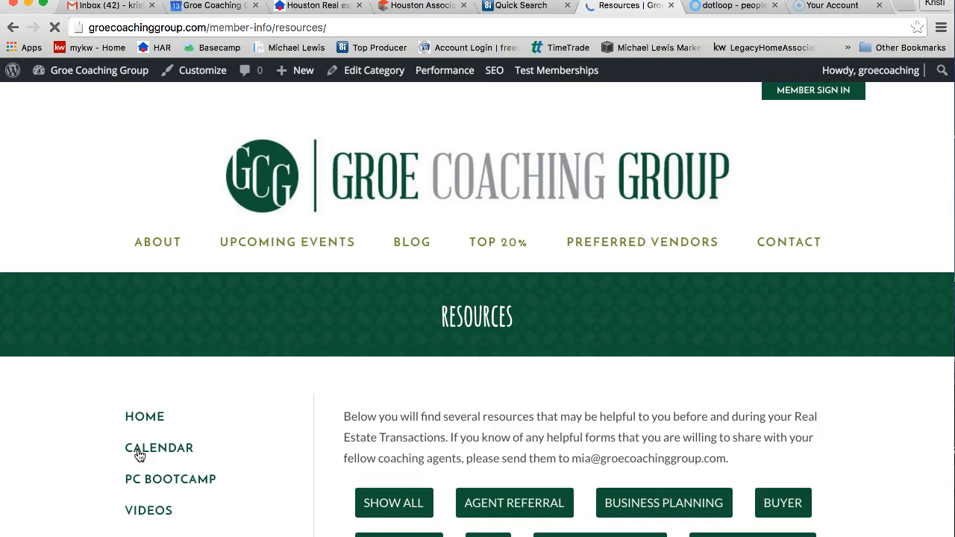
pyautogui.scroll(-4, 426, 409)
pyautogui.scroll(-2, 427, 412)
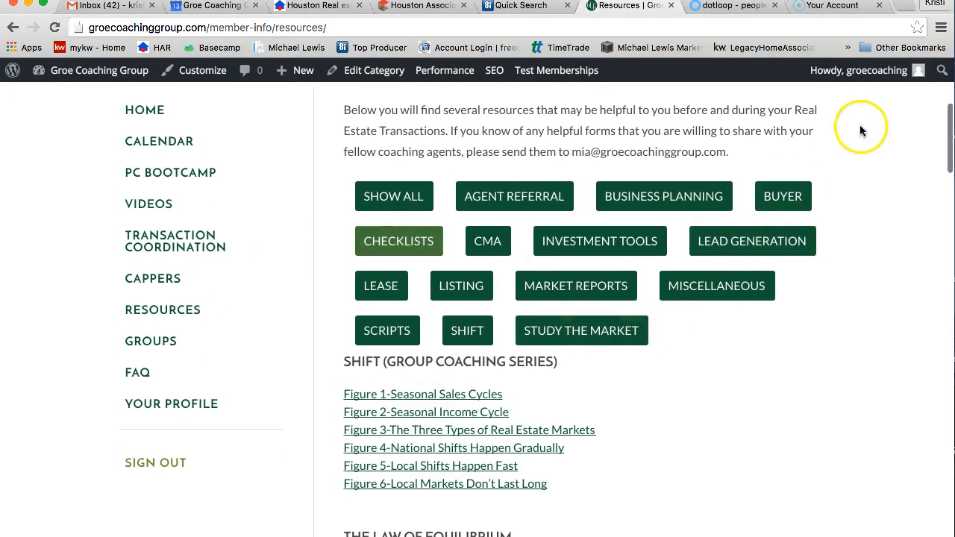
pyautogui.click(782, 198)
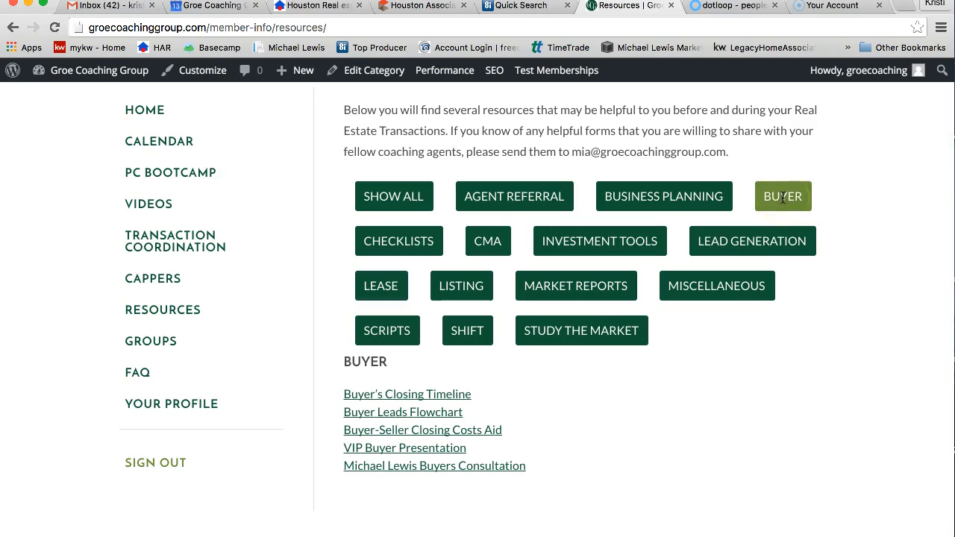
pyautogui.click(429, 395)
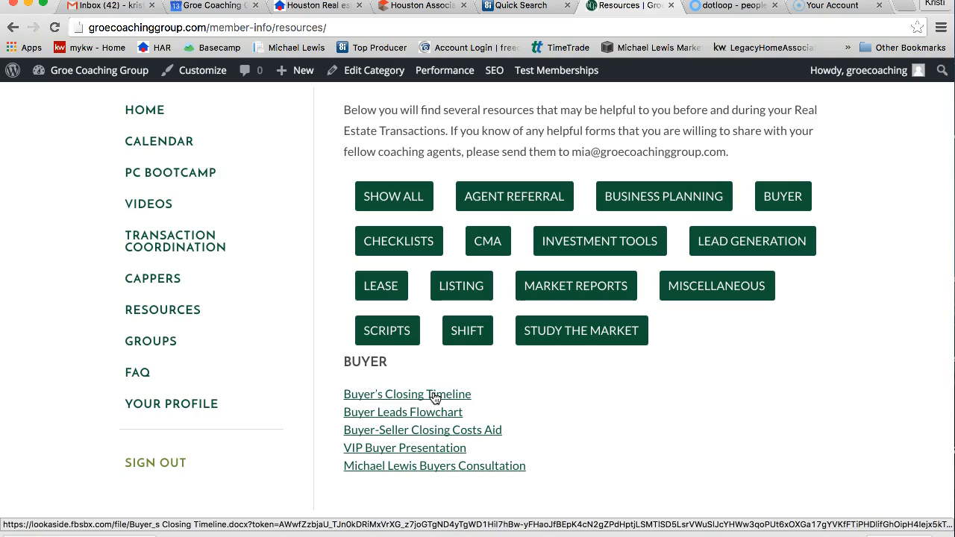
# - Open the downloaded Buyer's Closing Timeline in Word and position its window over the browser
pyautogui.click(74, 535)
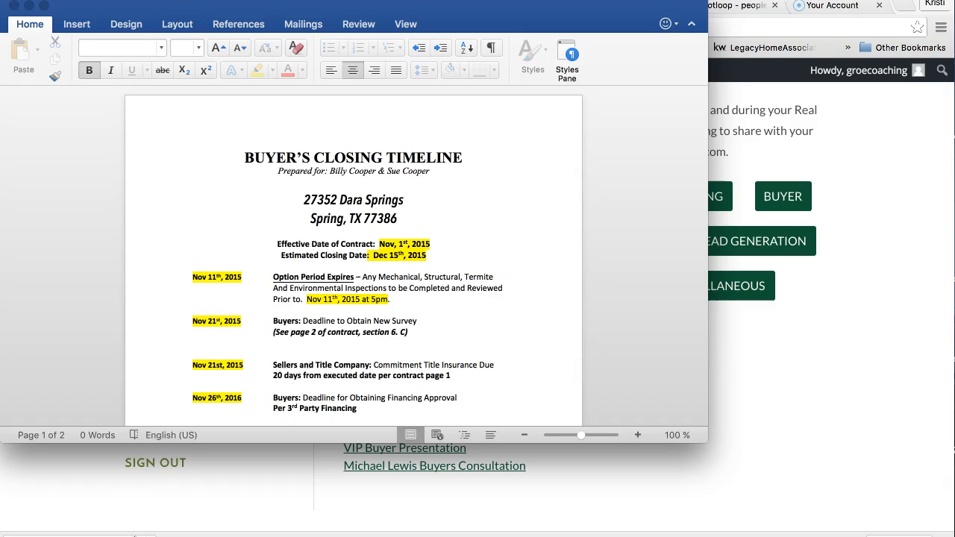
pyautogui.scroll(-3, 277, 197)
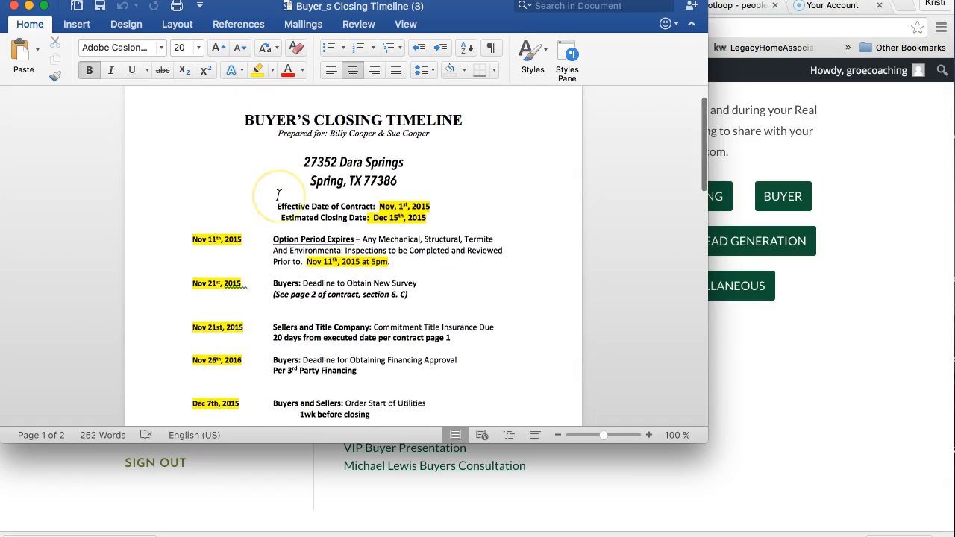
pyautogui.scroll(3, 277, 197)
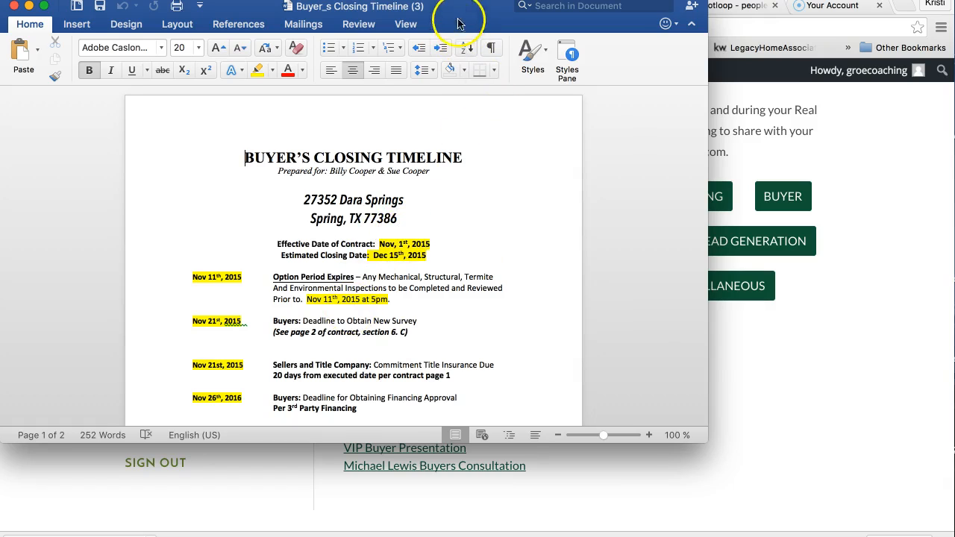
pyautogui.moveTo(455, 12); pyautogui.dragTo(691, 145)
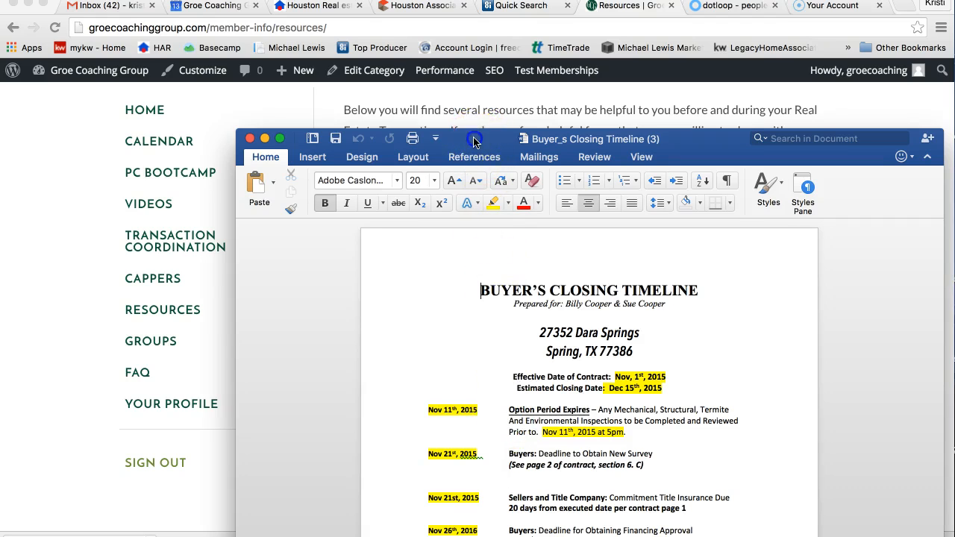
pyautogui.moveTo(480, 142); pyautogui.dragTo(436, 67)
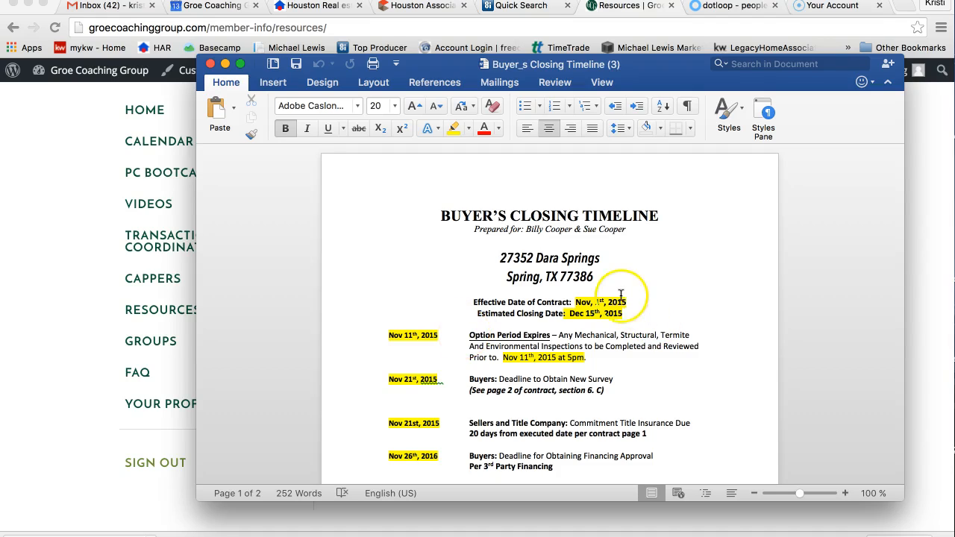
# - Open the TX - NEW One to Four Family Residential Contract in the Mock Buyer Loop
pyautogui.click(724, 12)
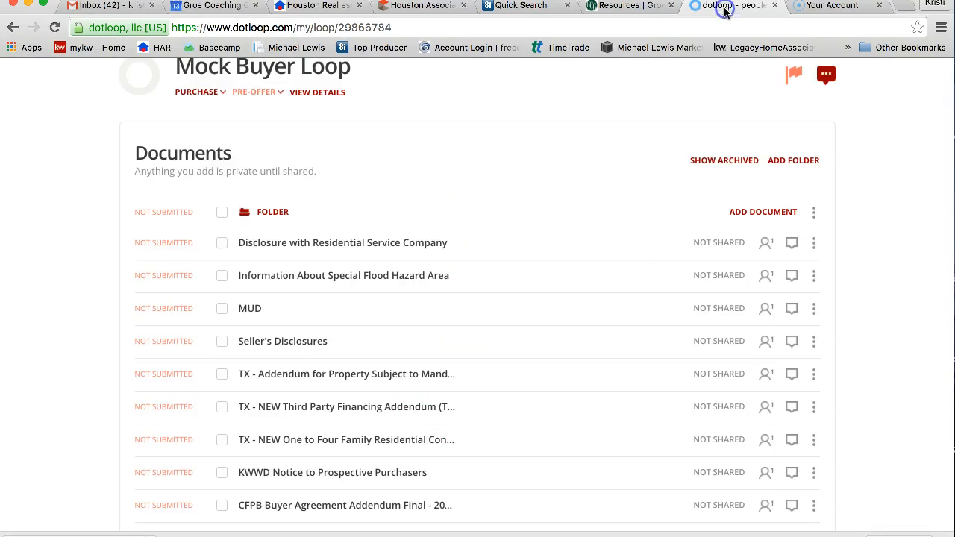
pyautogui.scroll(-1, 306, 360)
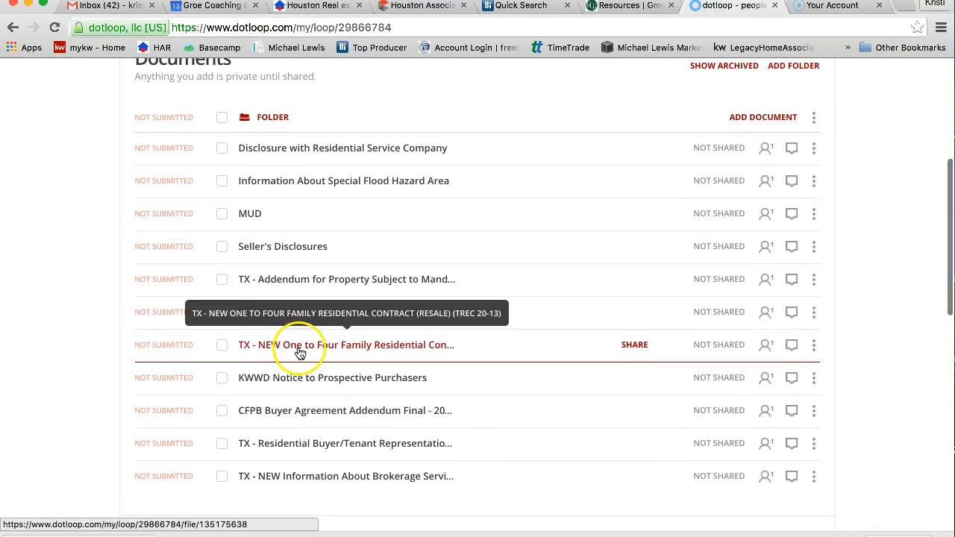
pyautogui.click(297, 348)
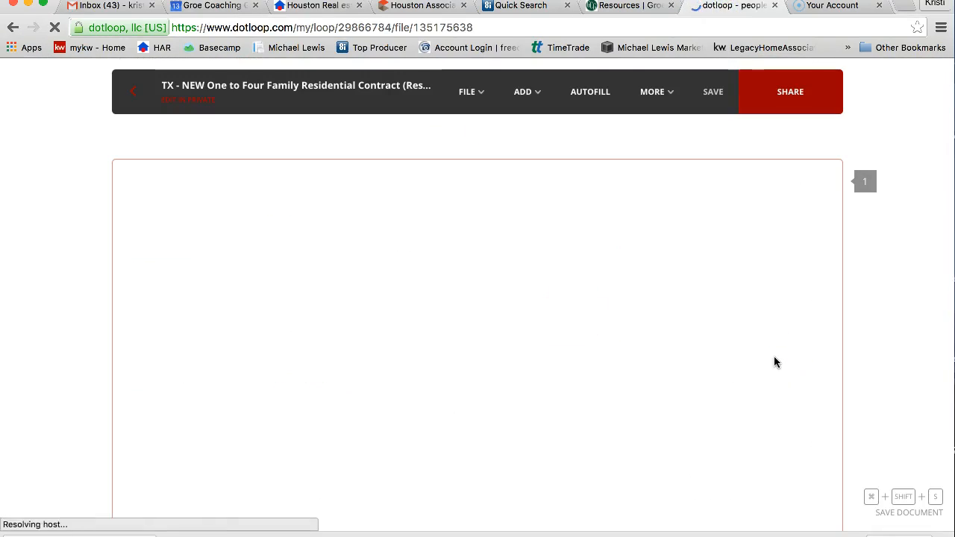
# - Scroll through the residential contract, briefly checking the Groe Coaching Group resources page
pyautogui.scroll(-20, 774, 360)
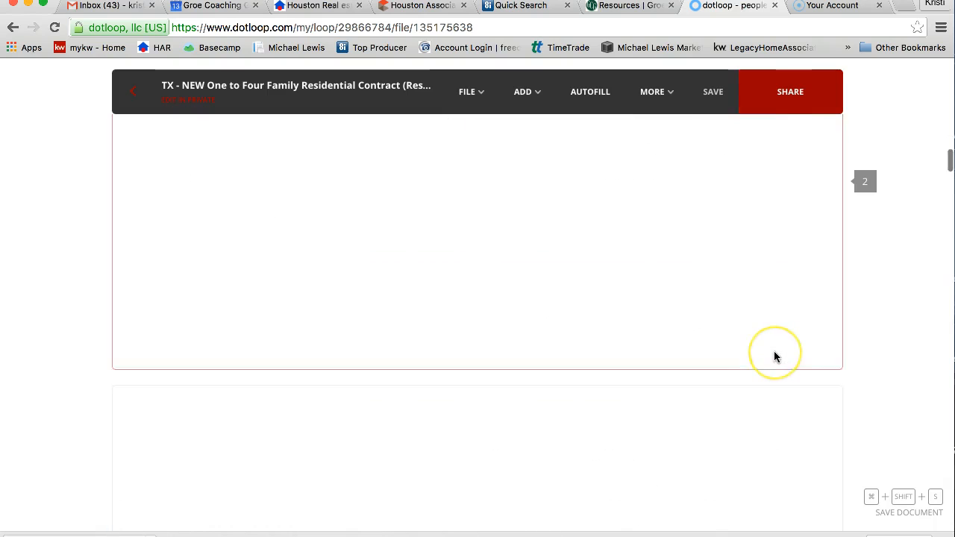
pyautogui.scroll(-15, 775, 357)
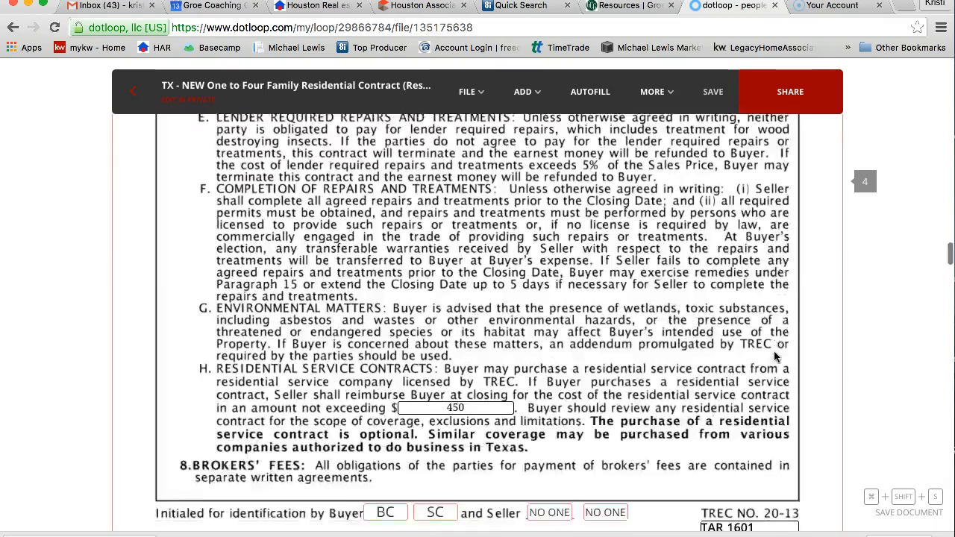
pyautogui.scroll(-20, 774, 357)
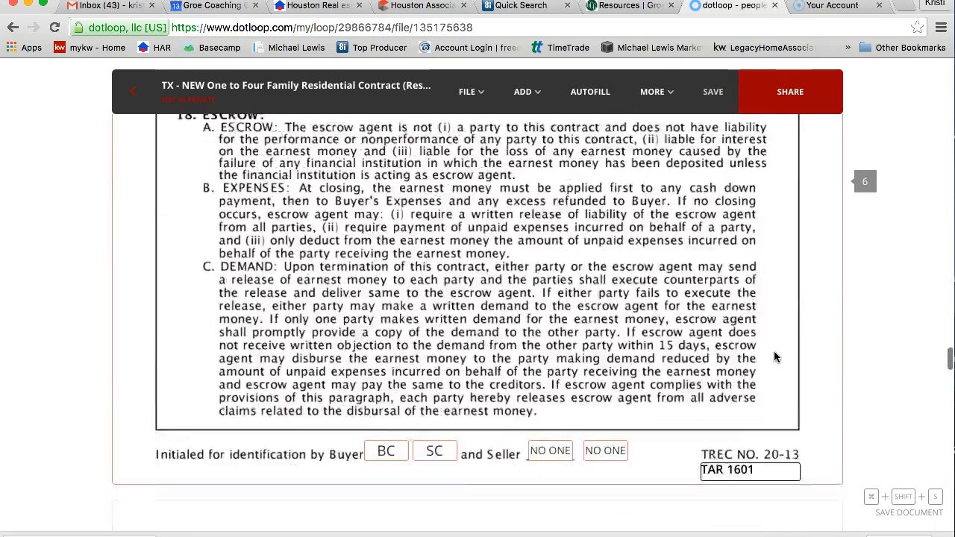
pyautogui.scroll(5, 775, 357)
pyautogui.click(664, 183)
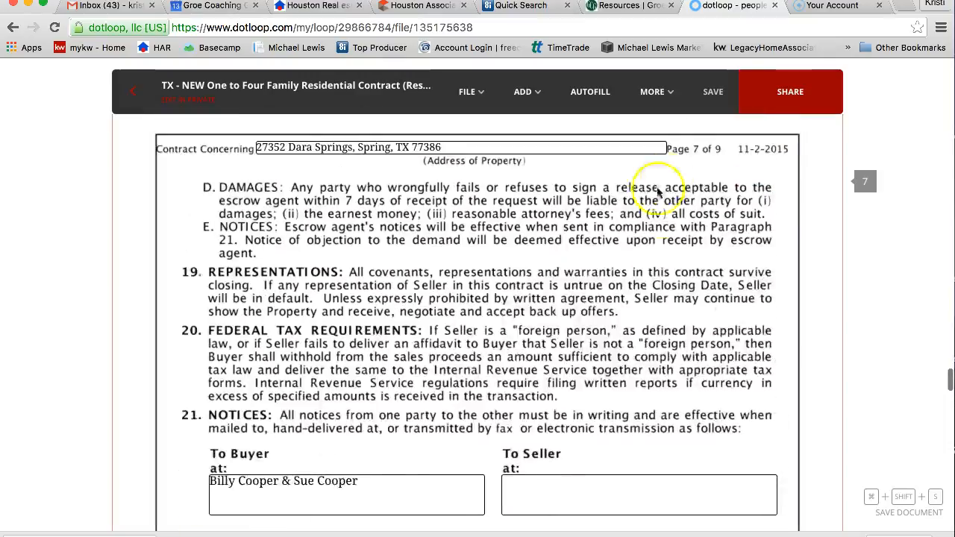
pyautogui.scroll(-15, 666, 182)
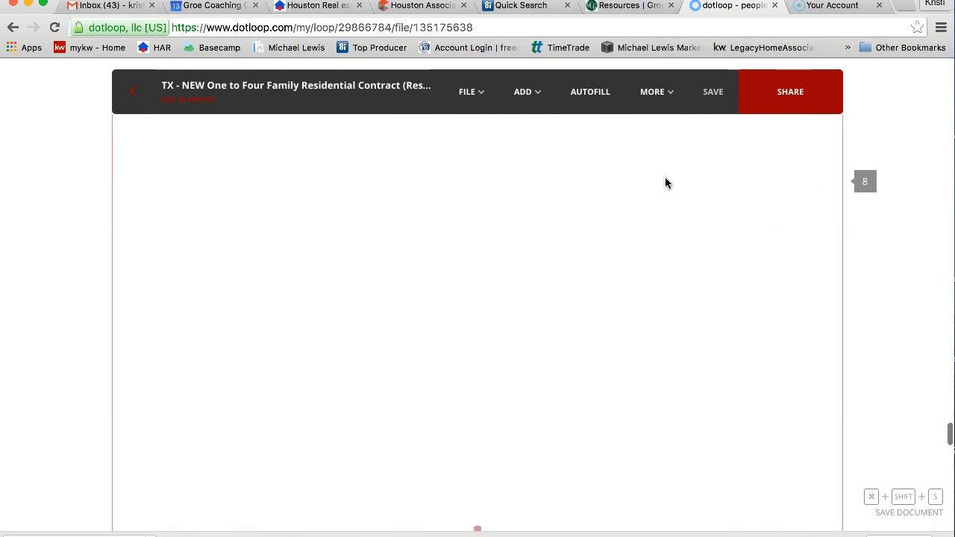
pyautogui.scroll(1, 666, 182)
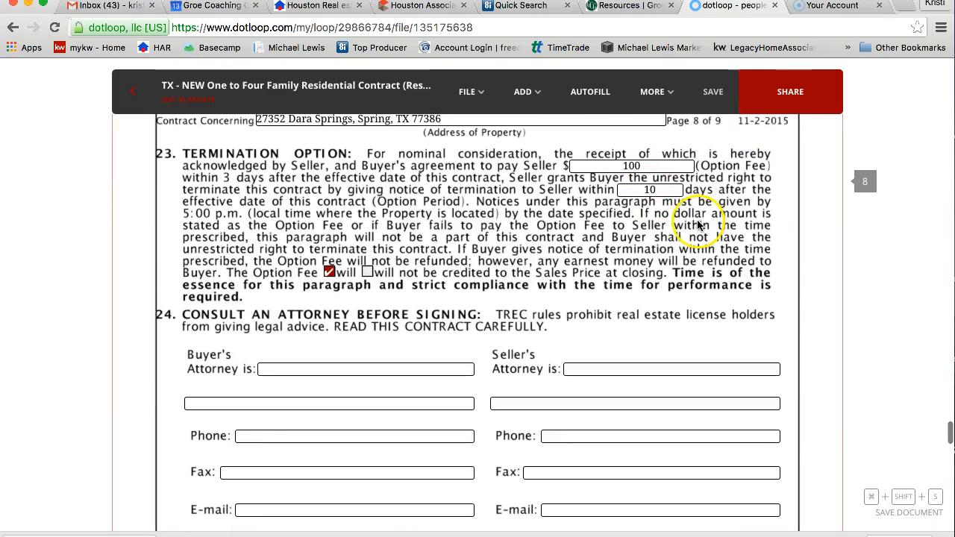
pyautogui.click(614, 6)
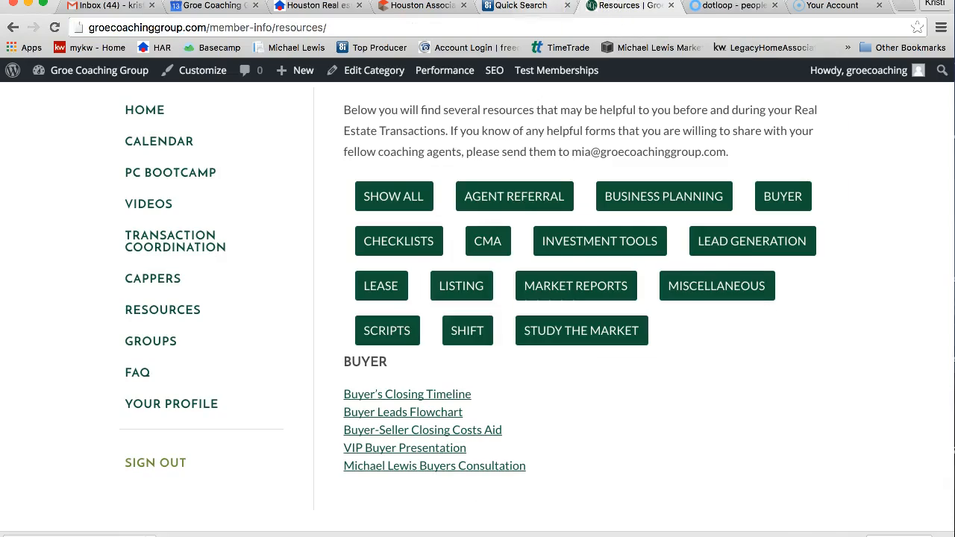
pyautogui.click(732, 6)
# - Bring the dotloop contract in front of Word and scroll up to the 6C Survey 20-day clause
pyautogui.hotkey('ctrl', 'Up')
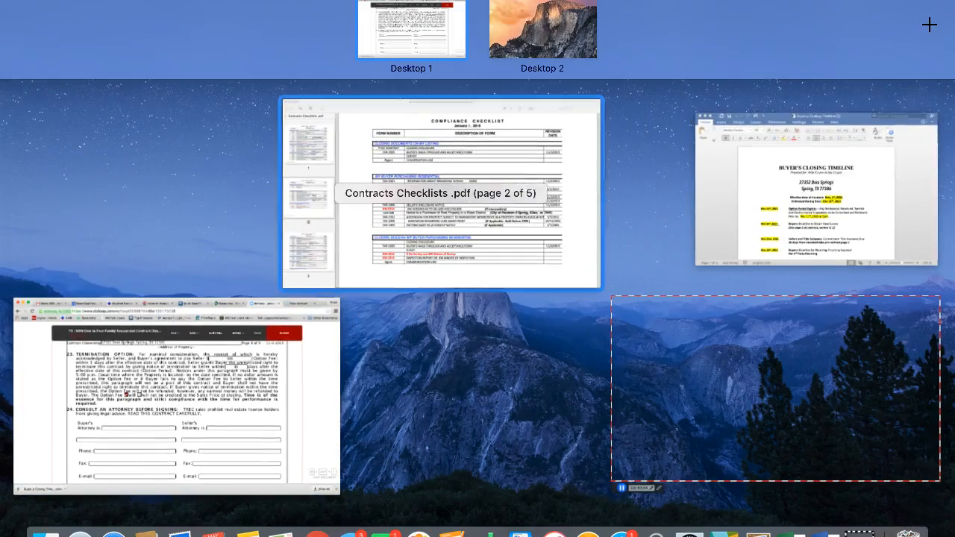
pyautogui.click(705, 223)
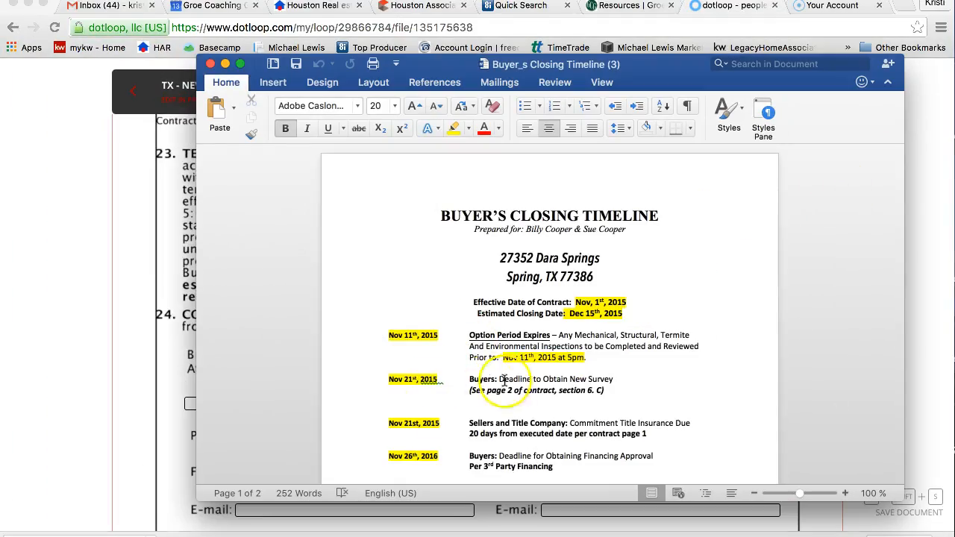
pyautogui.click(141, 241)
pyautogui.scroll(20, 435, 254)
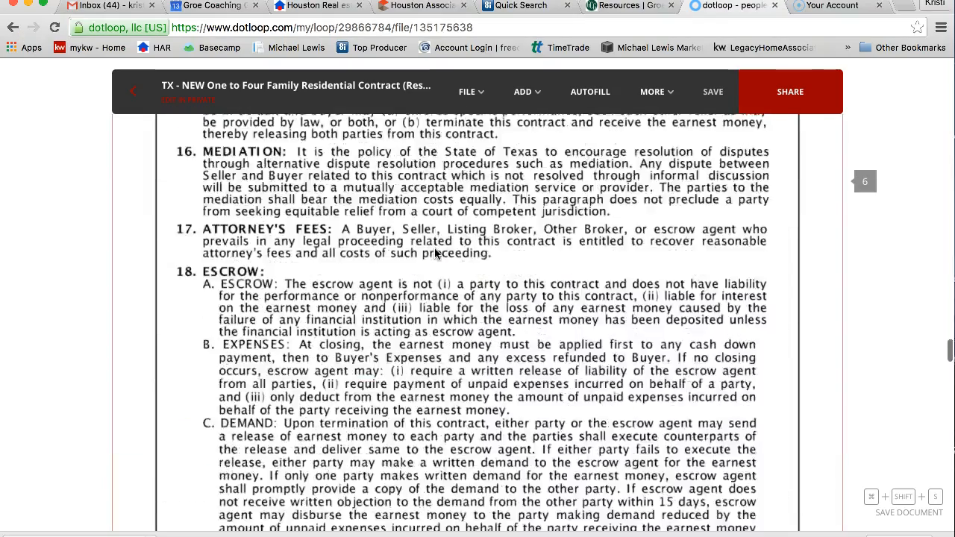
pyautogui.scroll(15, 435, 254)
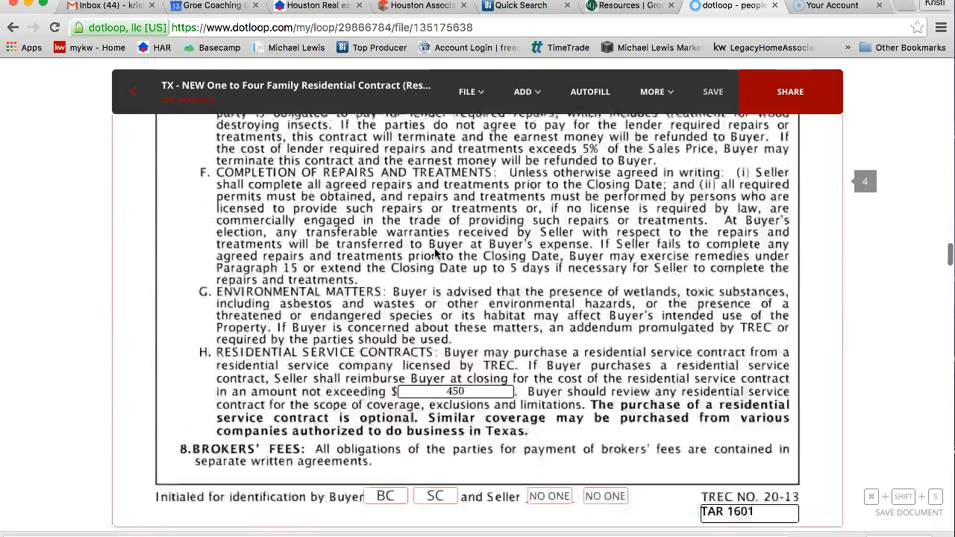
pyautogui.scroll(15, 435, 254)
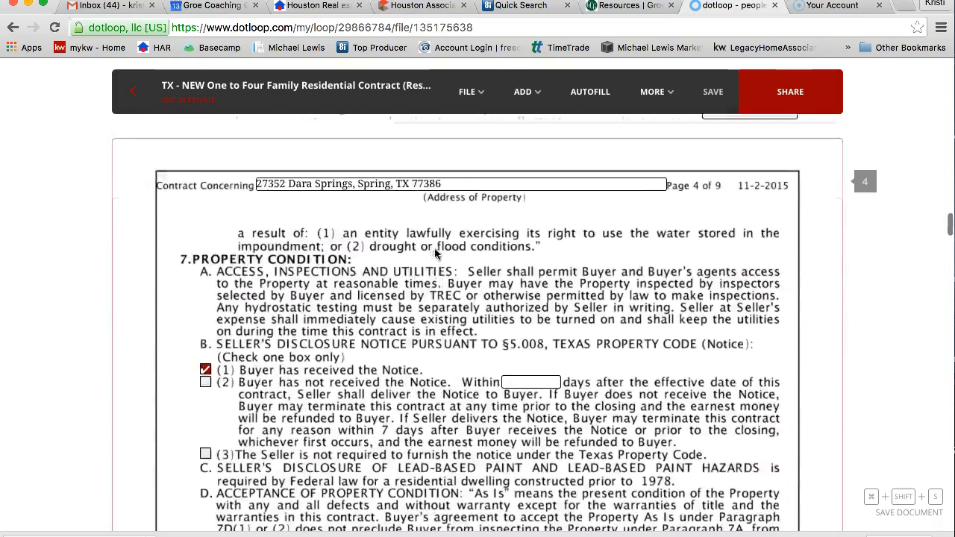
pyautogui.scroll(15, 435, 254)
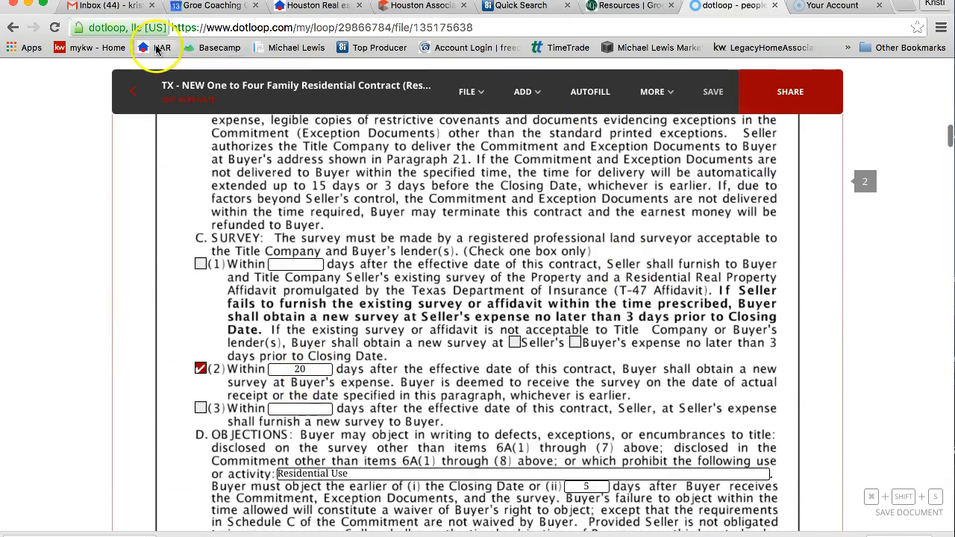
pyautogui.hotkey('ctrl', 'Up')
# - Bring the Word timeline forward and read both pages of deadlines, from the Nov 11th, 2015 option expiry
pyautogui.click(856, 205)
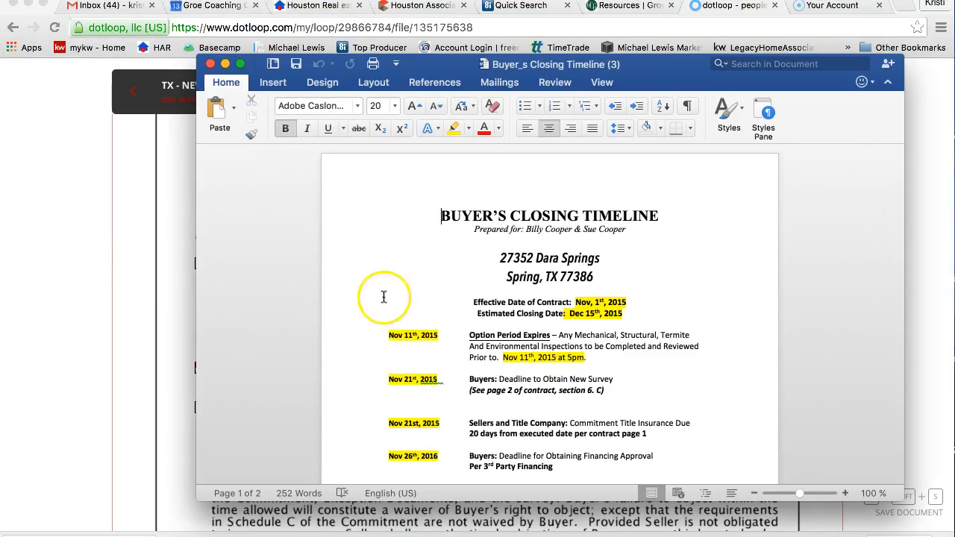
pyautogui.scroll(-5, 414, 371)
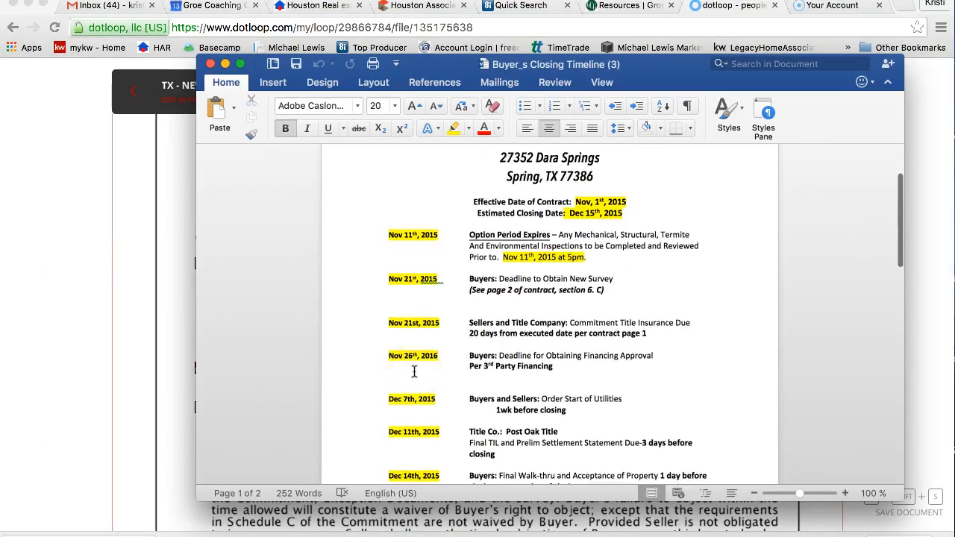
pyautogui.scroll(-6, 419, 362)
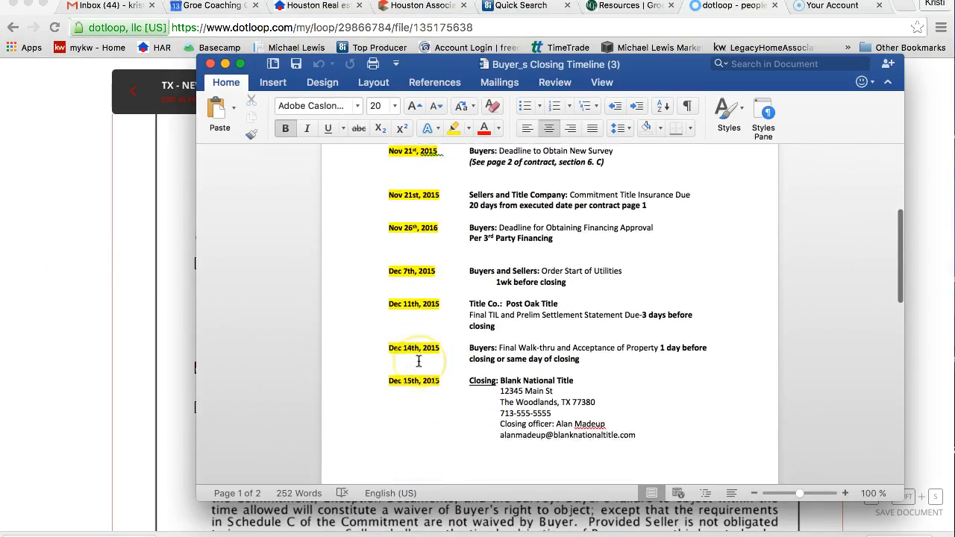
pyautogui.scroll(-7, 418, 362)
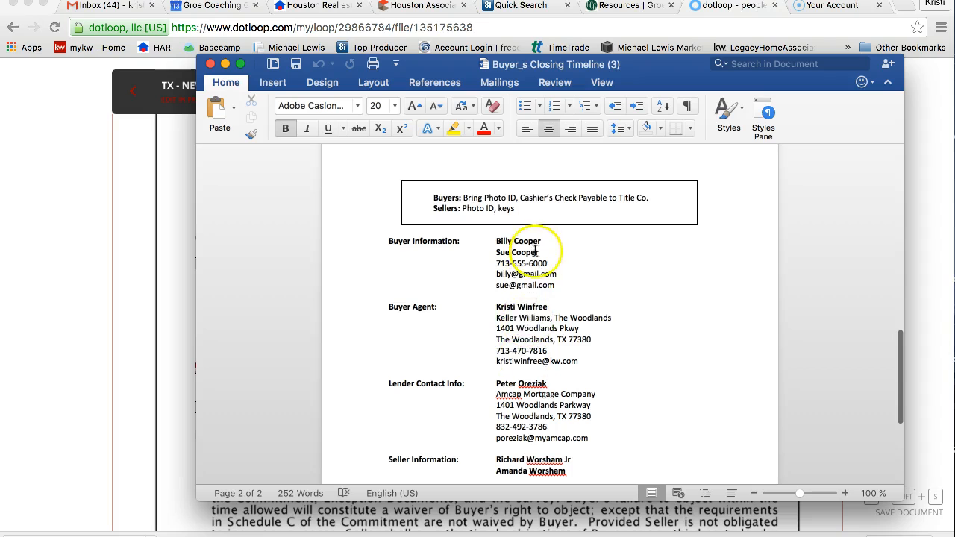
pyautogui.scroll(-1, 547, 421)
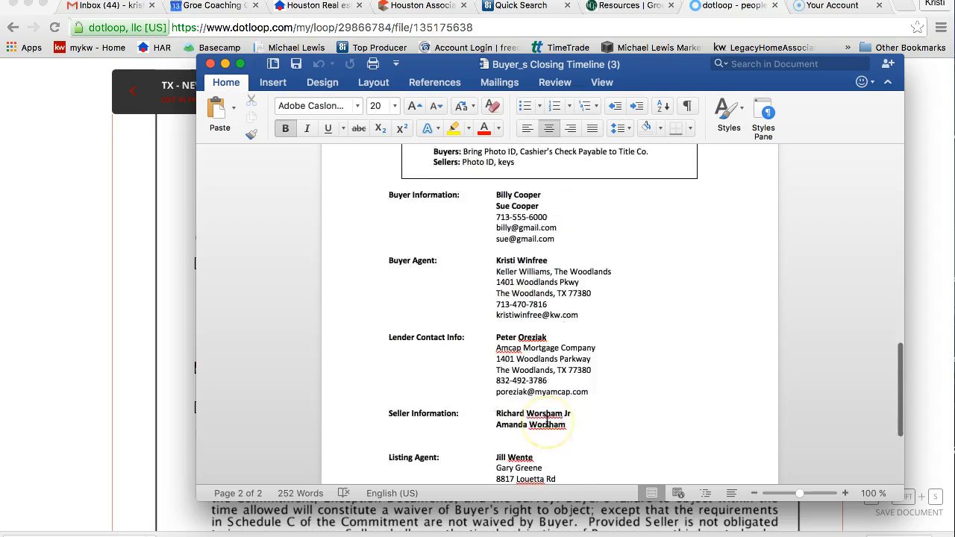
pyautogui.scroll(-1, 547, 422)
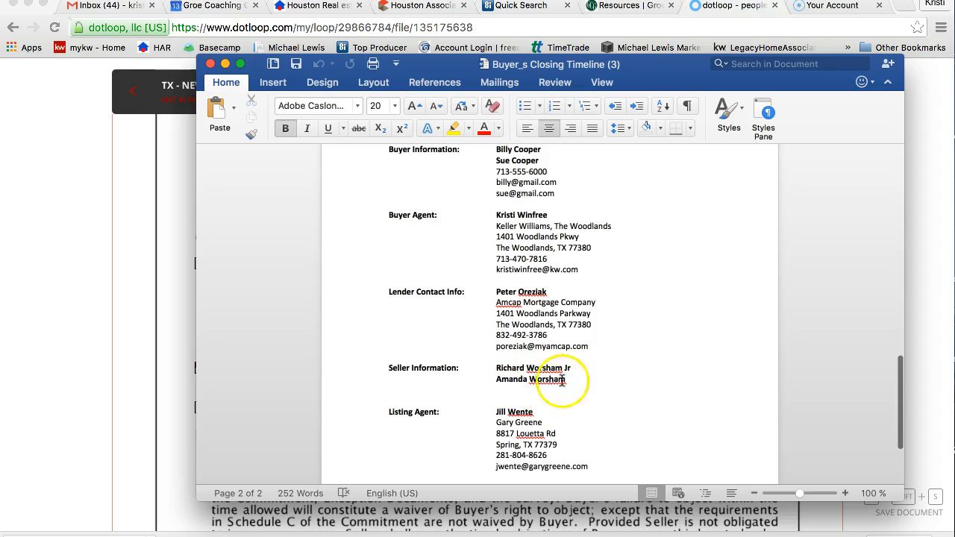
pyautogui.scroll(-2, 589, 392)
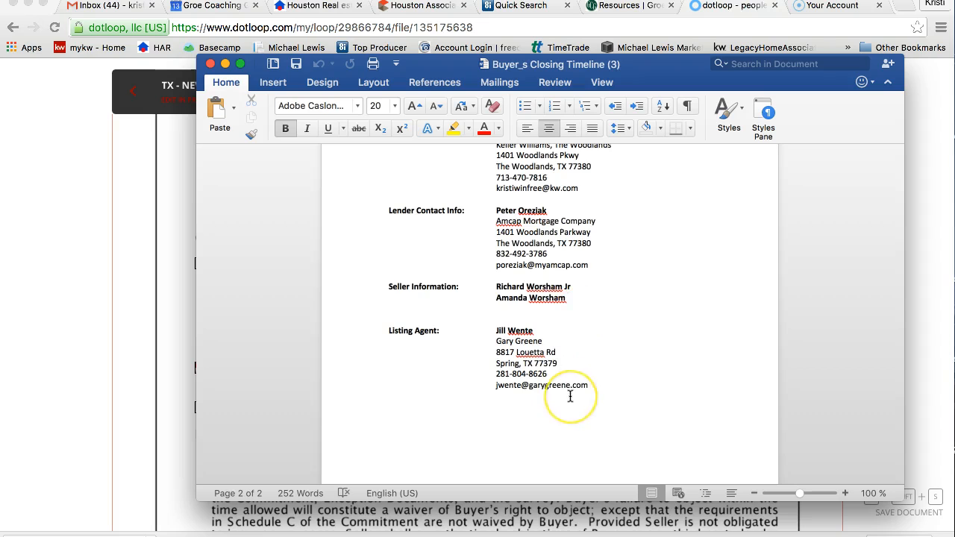
pyautogui.scroll(5, 572, 395)
pyautogui.scroll(15, 570, 395)
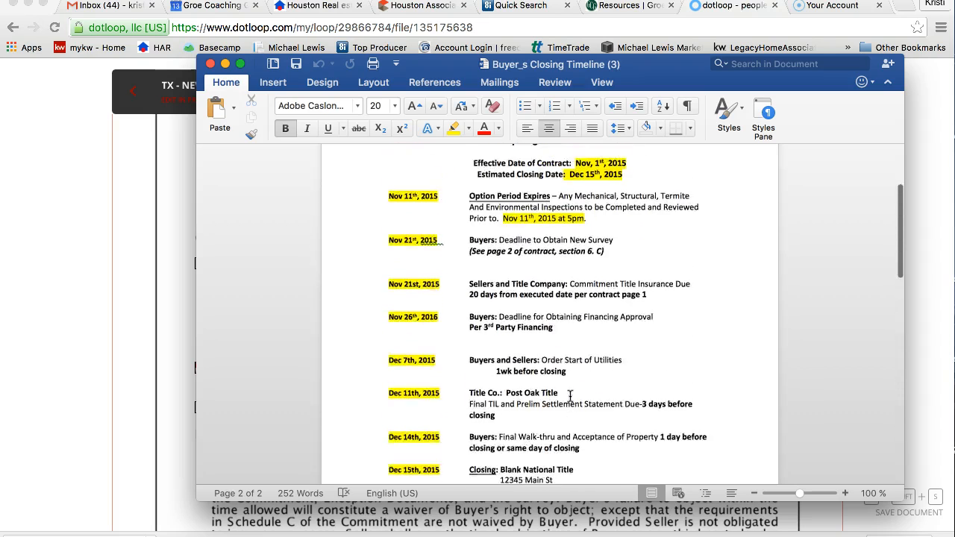
pyautogui.scroll(-4, 570, 395)
pyautogui.scroll(4, 571, 391)
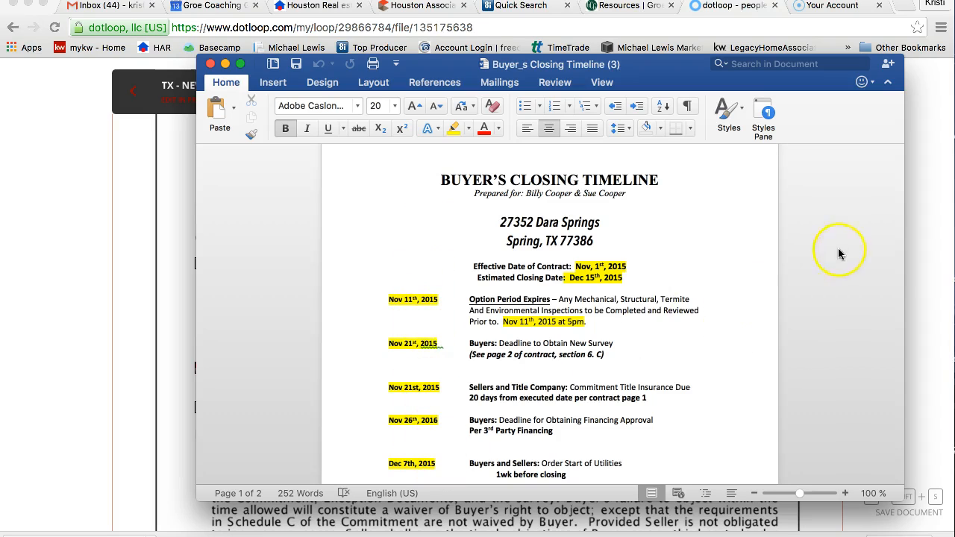
# - Save the Buyer's Closing Timeline as a PDF in Downloads and minimize Word
pyautogui.click(303, 270)
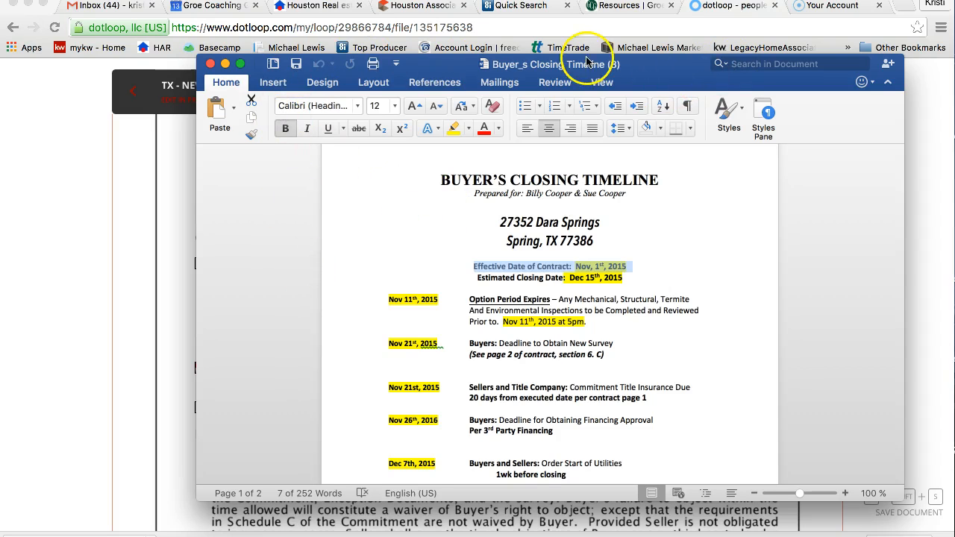
pyautogui.click(85, 0)
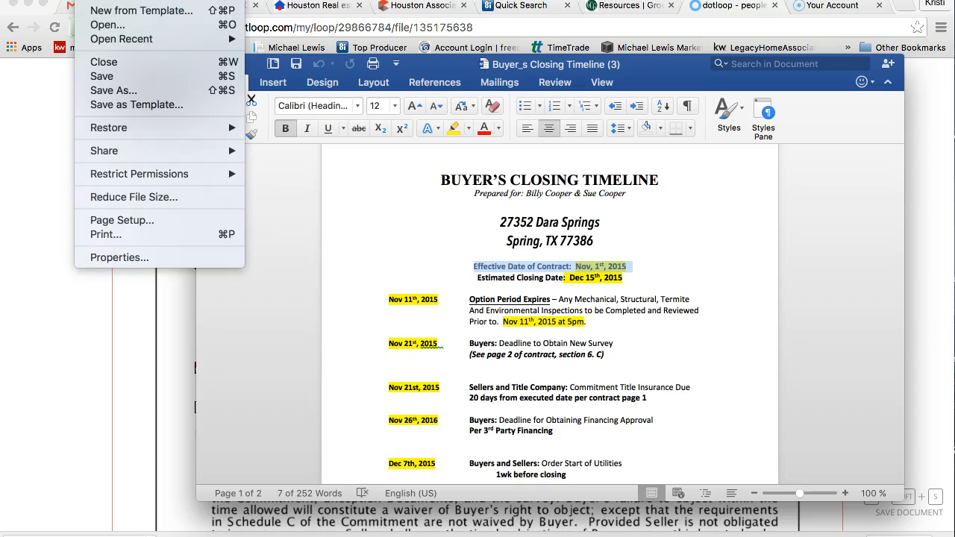
pyautogui.click(119, 91)
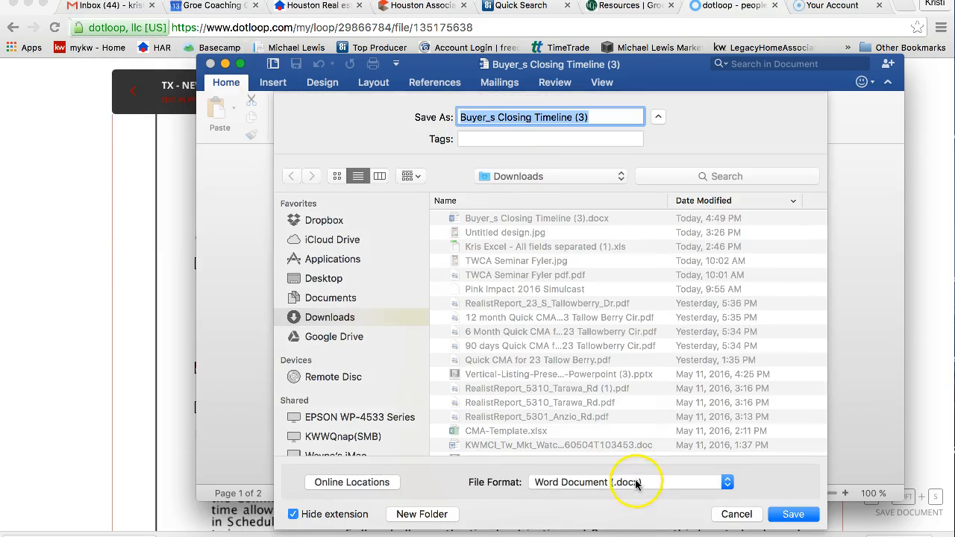
pyautogui.click(636, 483)
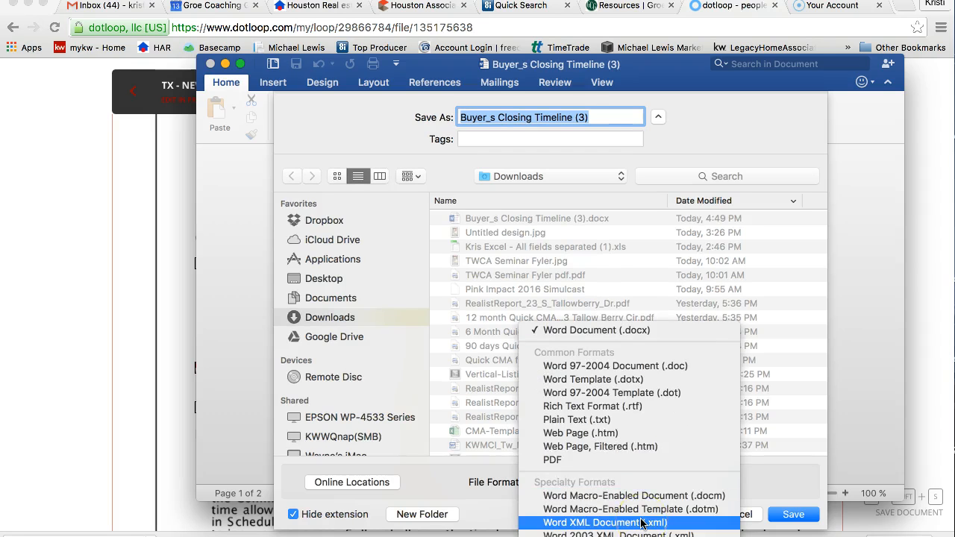
pyautogui.click(639, 459)
pyautogui.click(783, 516)
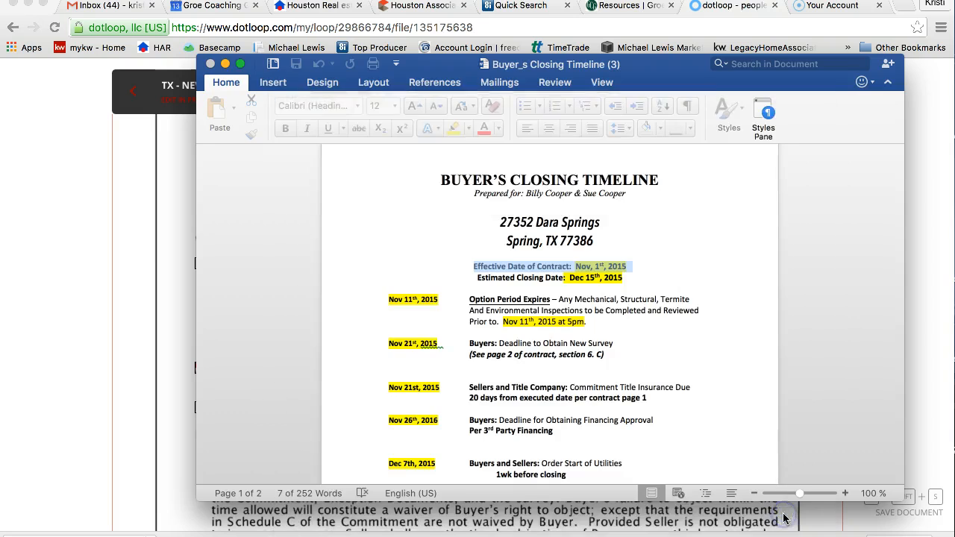
pyautogui.click(225, 63)
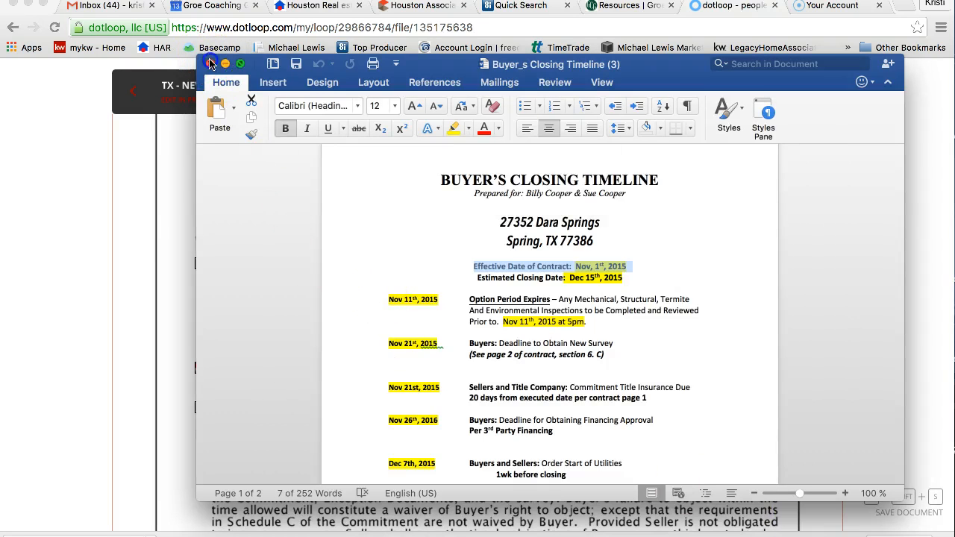
# - Upload Buyer_s Closing Timeline (3) PDF from Downloads into the Mock Buyer Loop documents
pyautogui.click(133, 91)
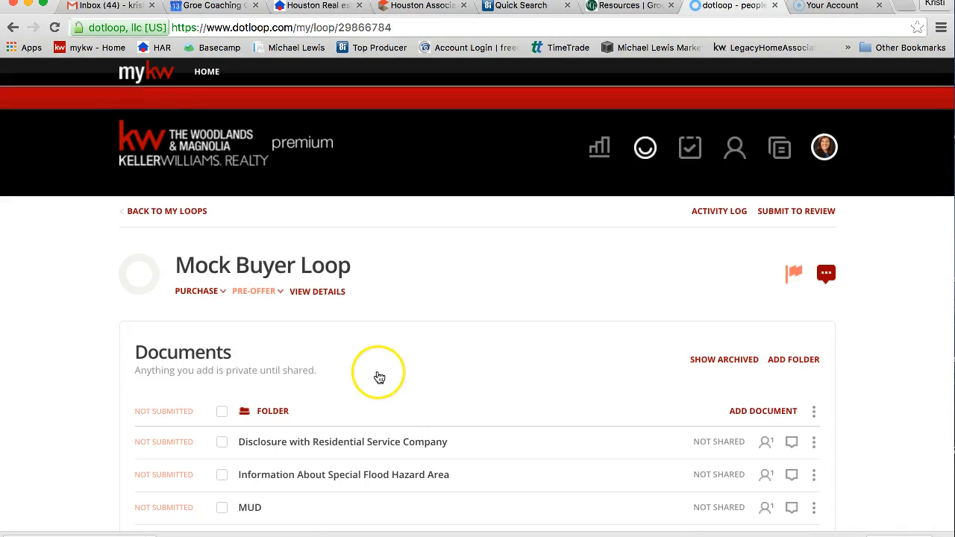
pyautogui.click(765, 411)
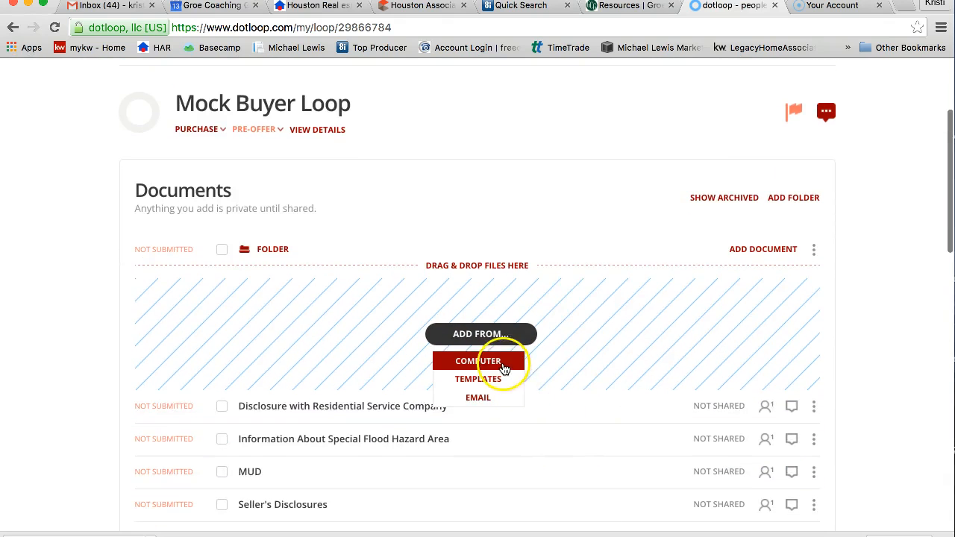
pyautogui.click(504, 366)
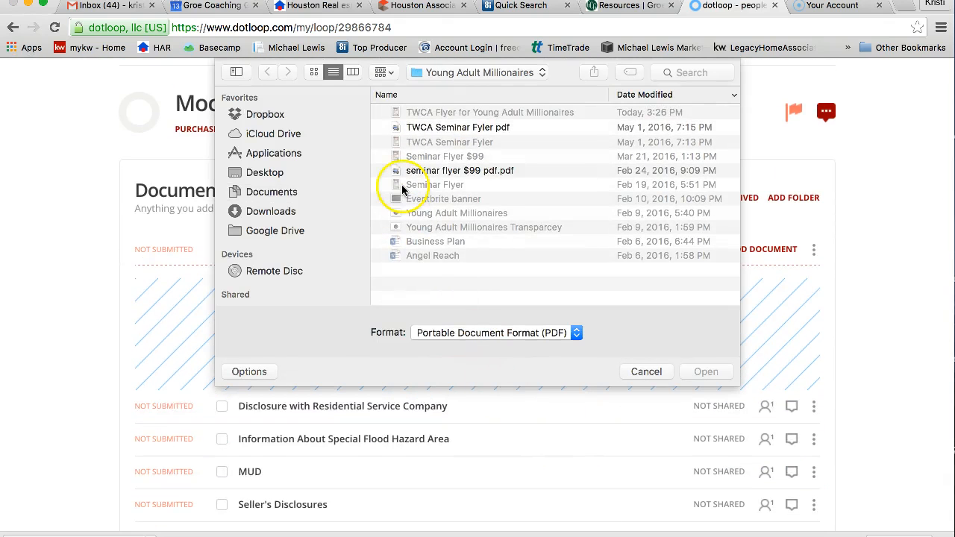
pyautogui.click(276, 173)
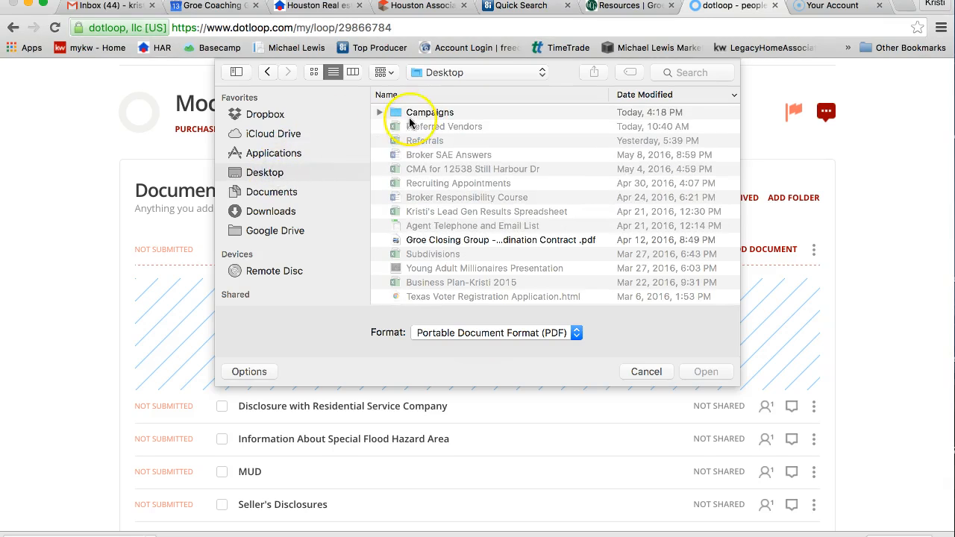
pyautogui.click(260, 192)
pyautogui.click(262, 212)
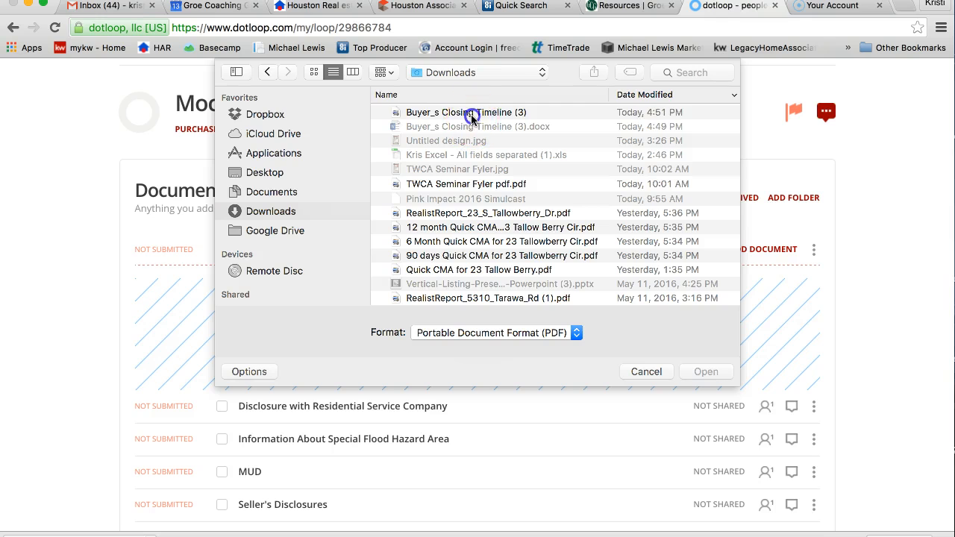
pyautogui.click(471, 113)
pyautogui.click(706, 372)
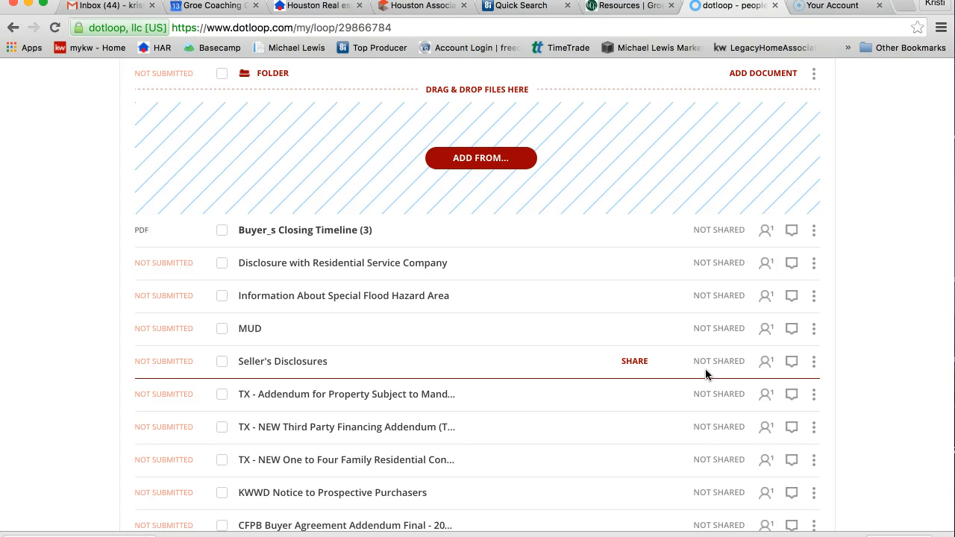
# - Bring the Groe Coaching Resources page to the front and expand TRANSACTION COORDINATION in the sidebar
pyautogui.click(630, 7)
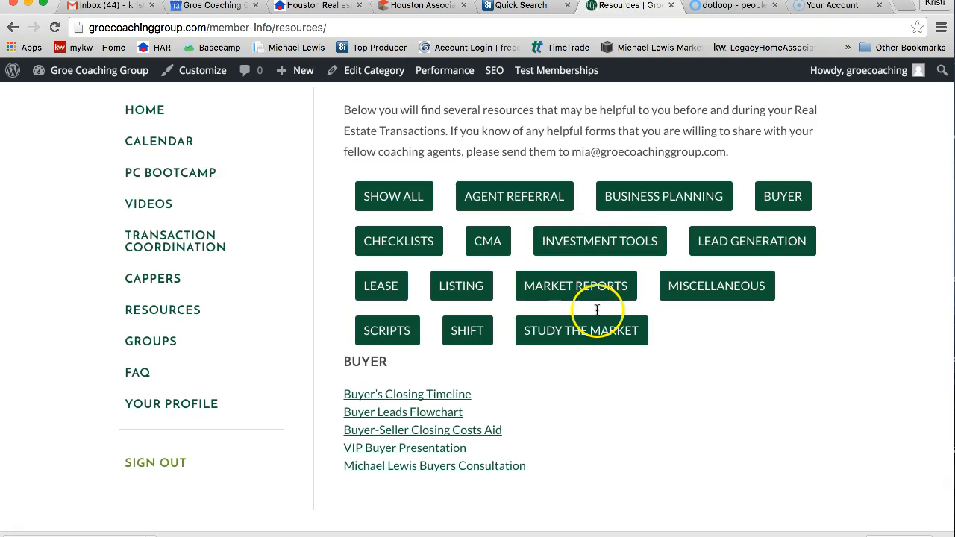
pyautogui.click(199, 252)
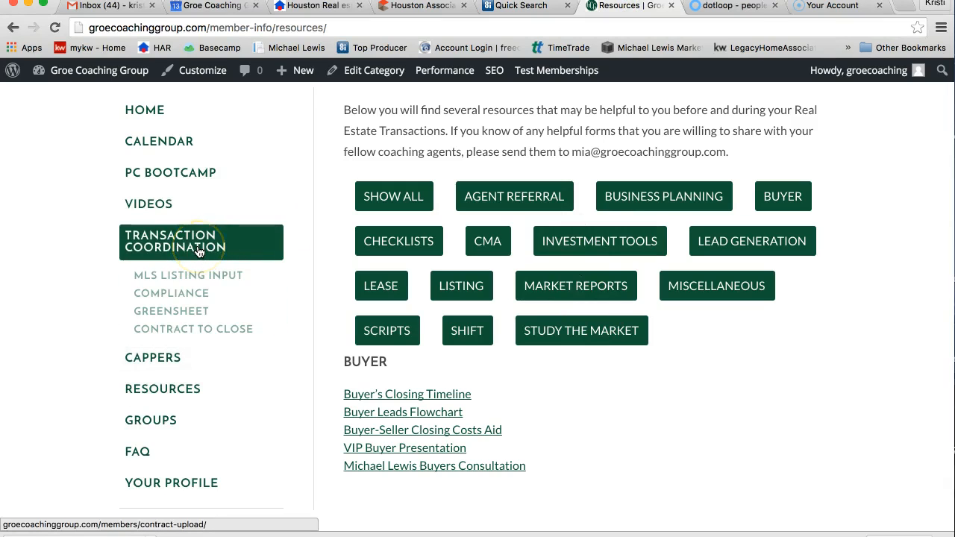